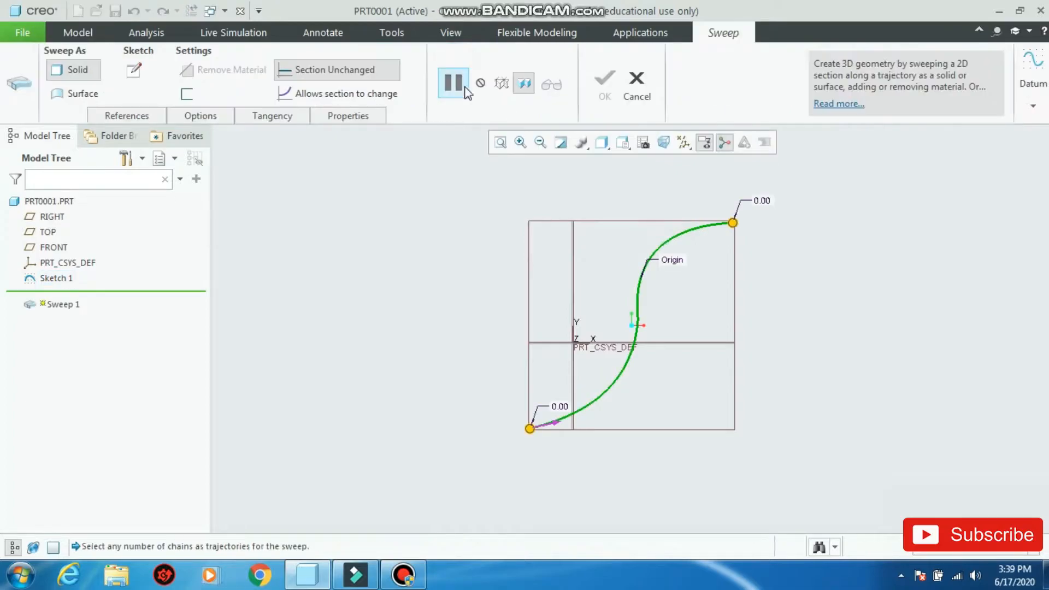
Sketch a circular section centred on the trajectory's start point and complete the solid sweep along the S-shaped curve
scroll(610, 218, up, 1)
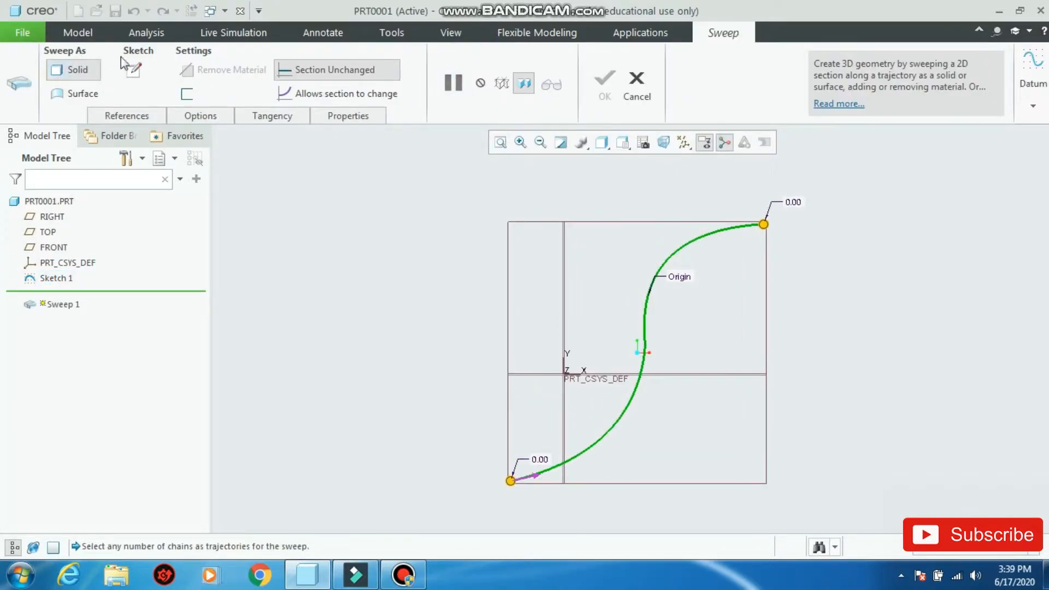
click(134, 70)
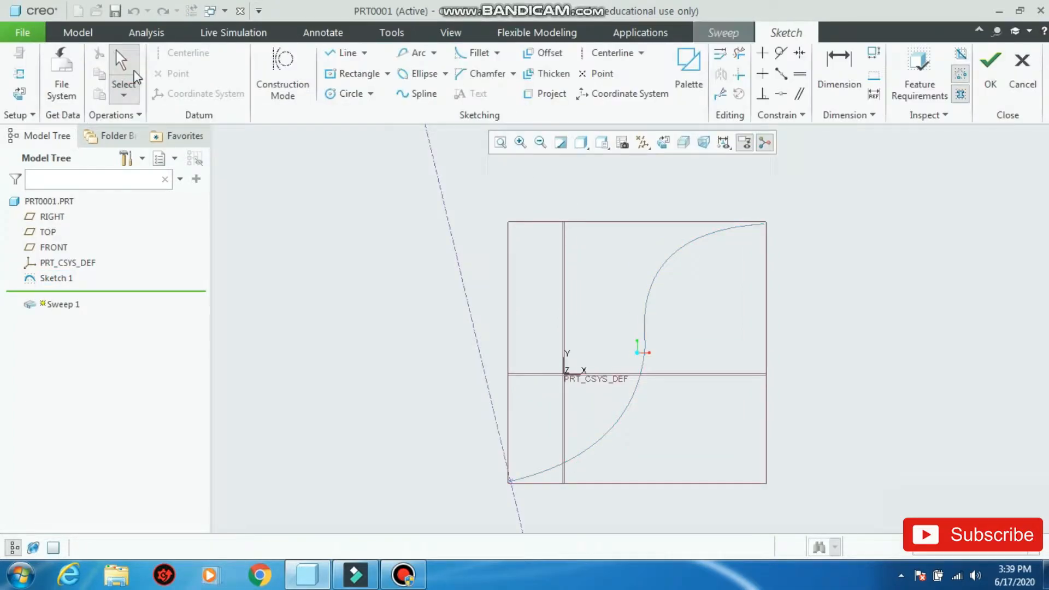
click(665, 142)
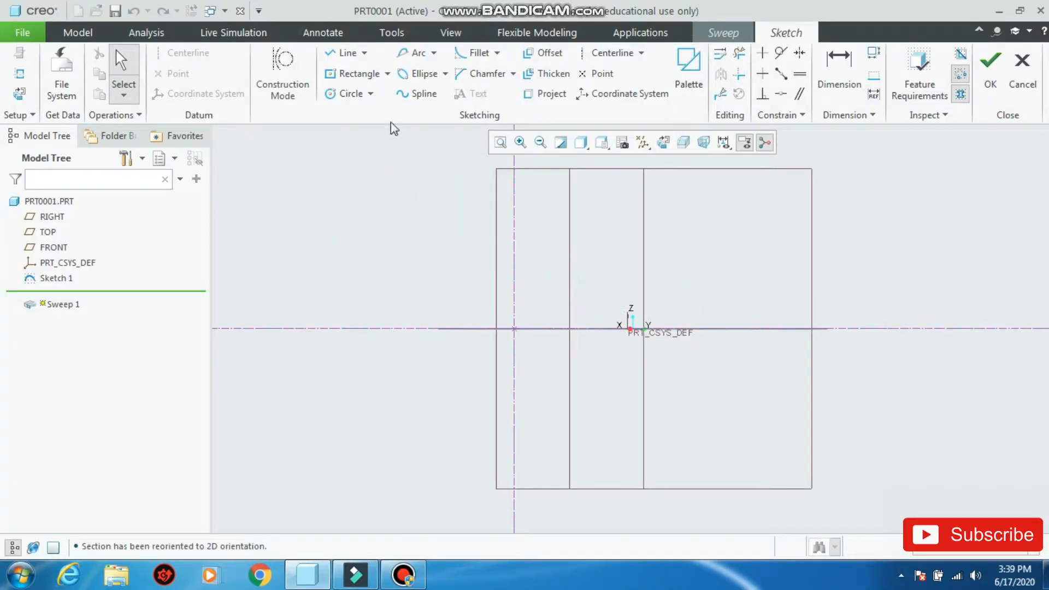
click(344, 94)
click(513, 329)
click(530, 314)
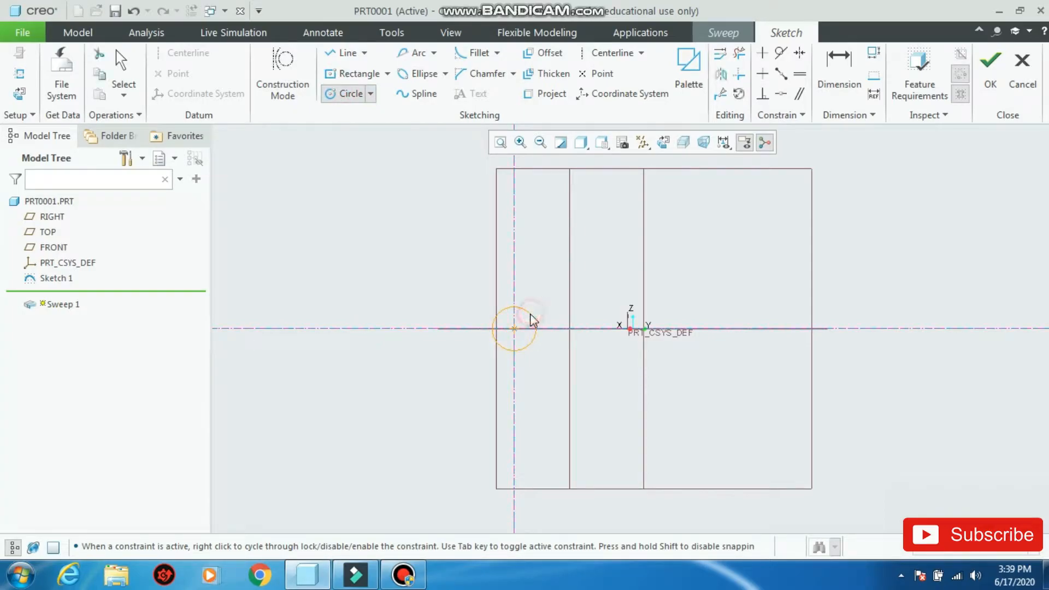
click(988, 71)
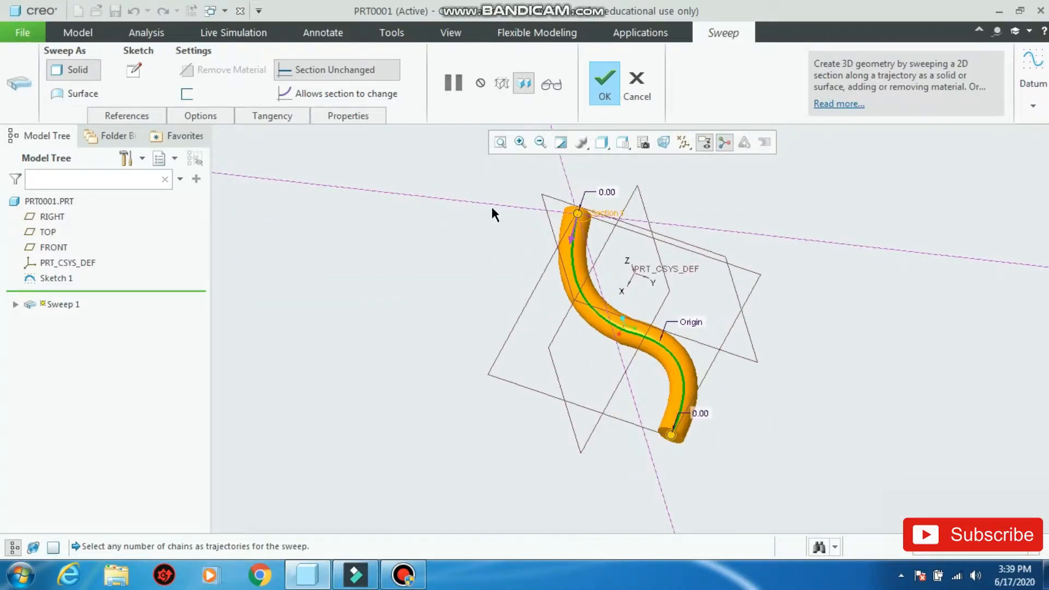
mouse_move(492, 210)
middle_down()
mouse_move(429, 222)
mouse_move(451, 232)
mouse_move(525, 206)
mouse_move(599, 209)
mouse_move(655, 249)
mouse_move(627, 279)
mouse_move(541, 238)
mouse_move(511, 171)
mouse_move(508, 202)
middle_up()
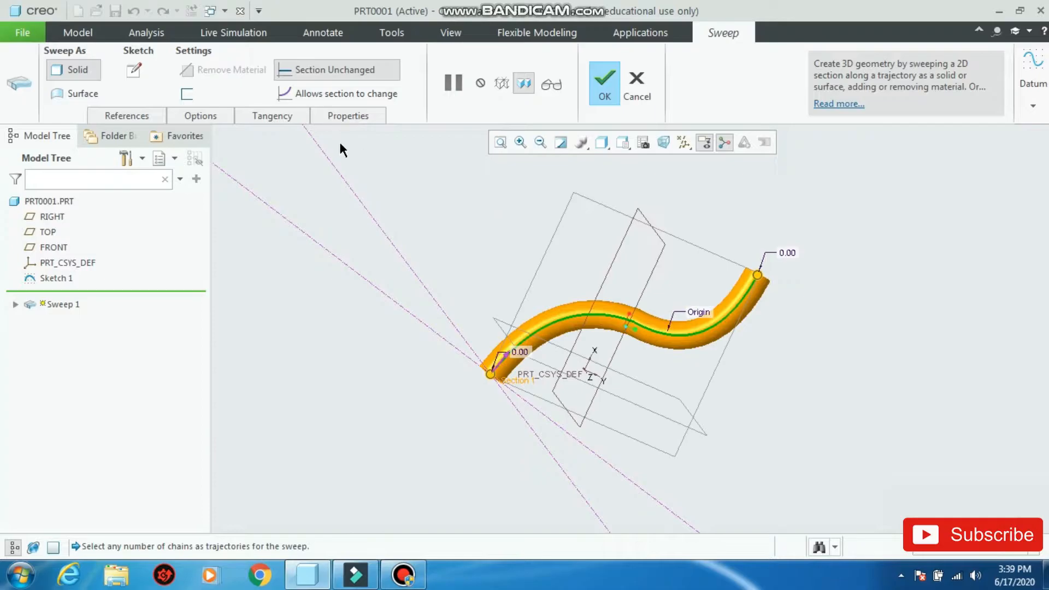
click(604, 82)
Start a second sweep along the same S-shaped curve and open its section sketch
middle_drag(501, 290, 482, 273)
click(476, 53)
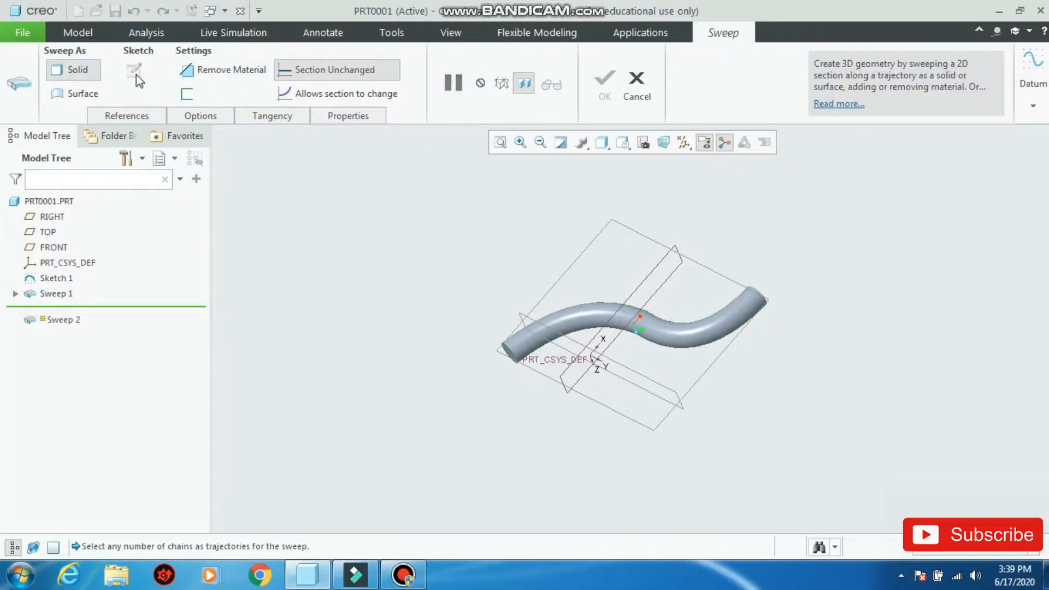
click(582, 322)
click(145, 70)
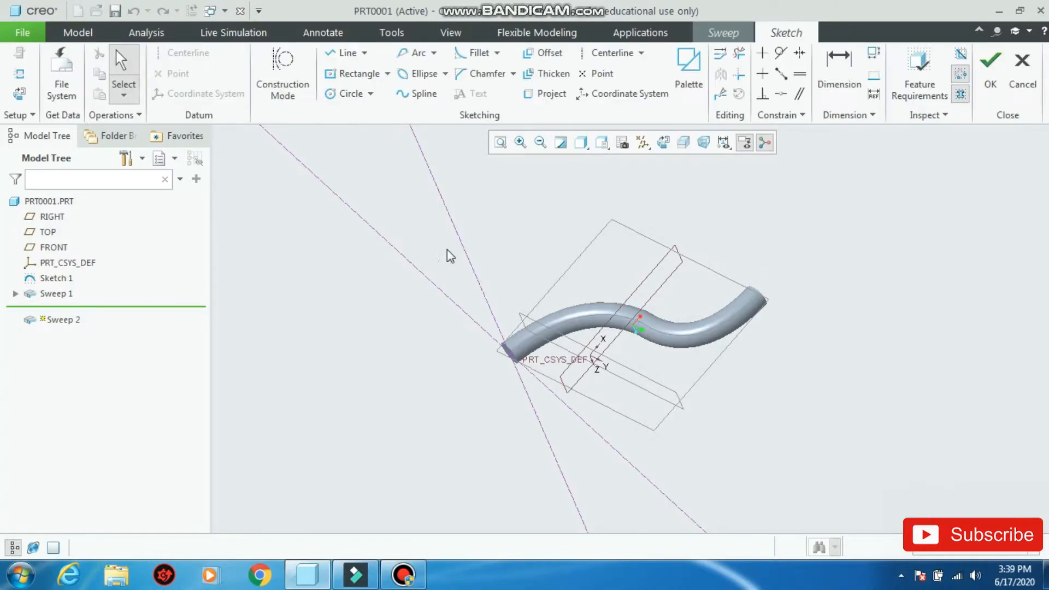
click(643, 143)
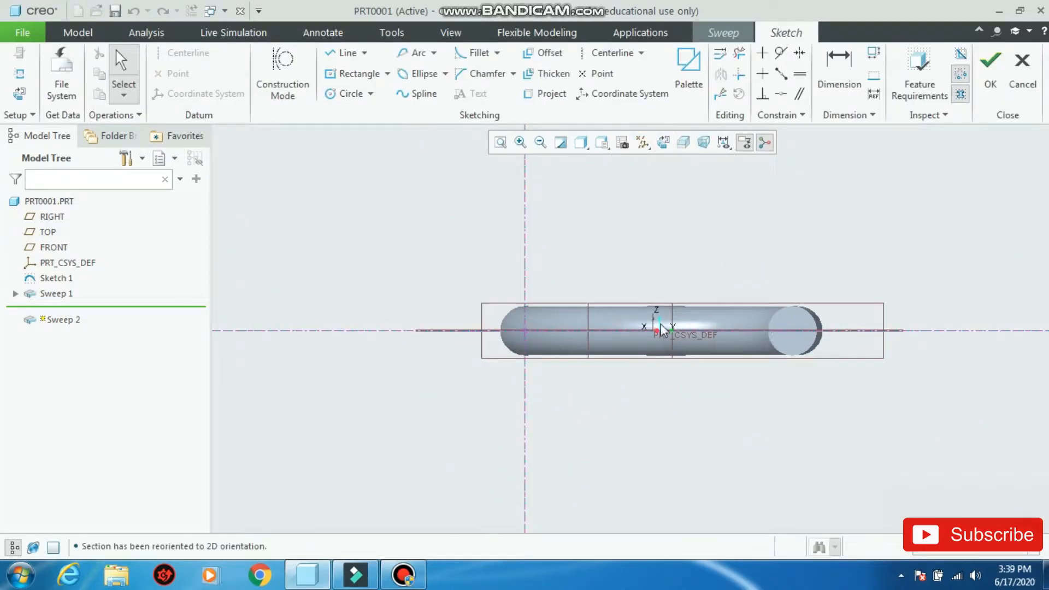
Using Hidden Line display, sketch a smaller circle concentric with the pipe's starting end and accept it as the second sweep's section
click(603, 145)
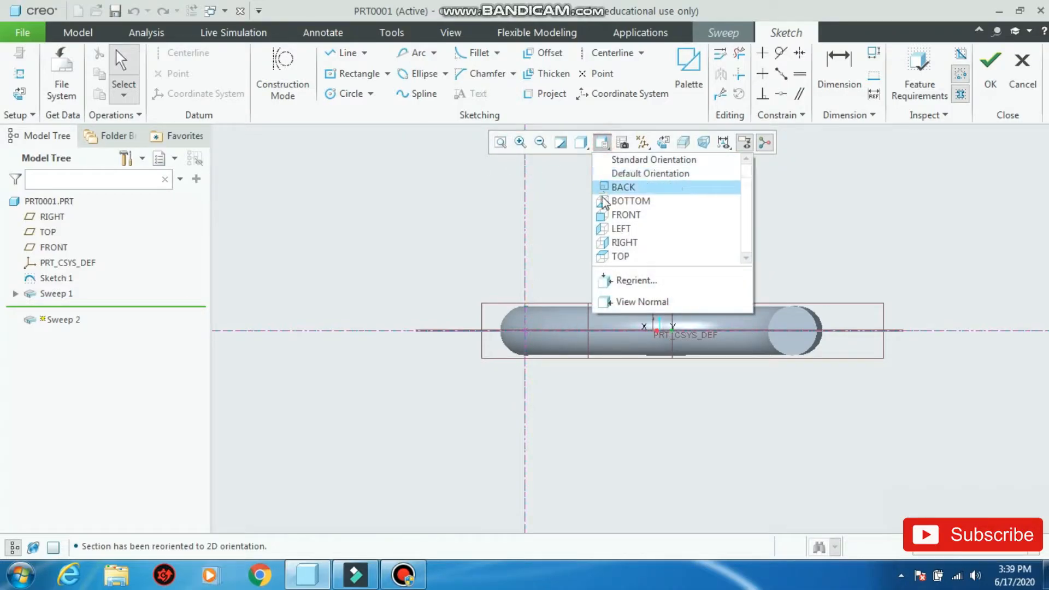
click(584, 147)
click(581, 142)
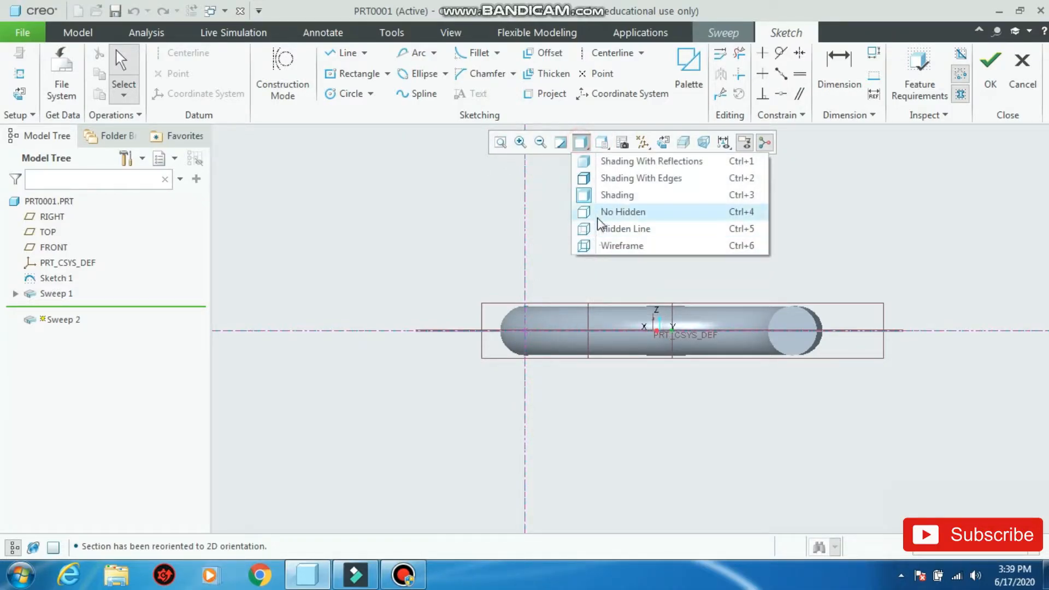
click(585, 227)
scroll(546, 312, down, 2)
scroll(538, 345, down, 1)
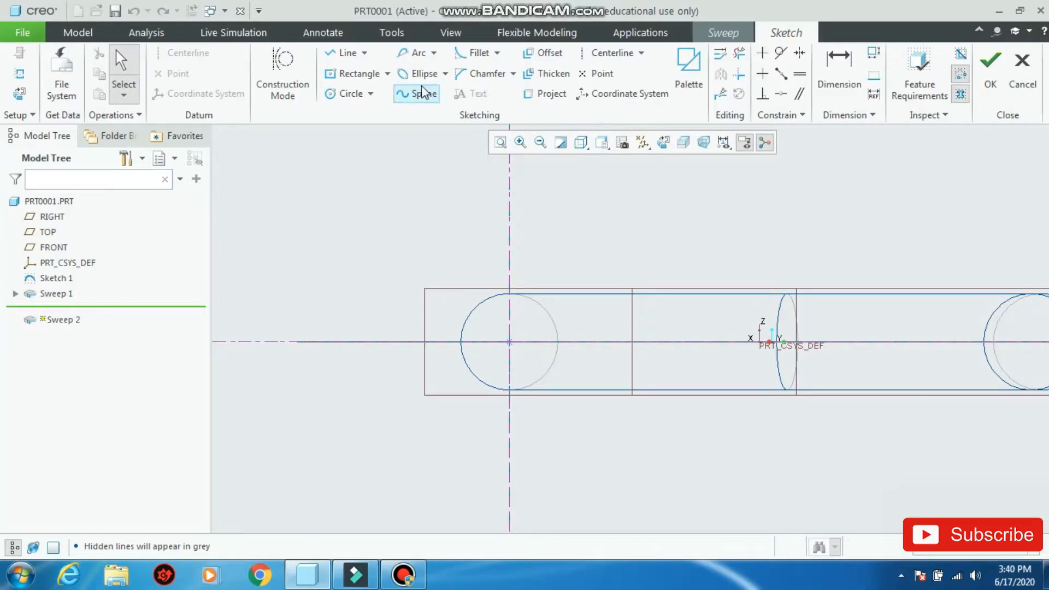
click(345, 95)
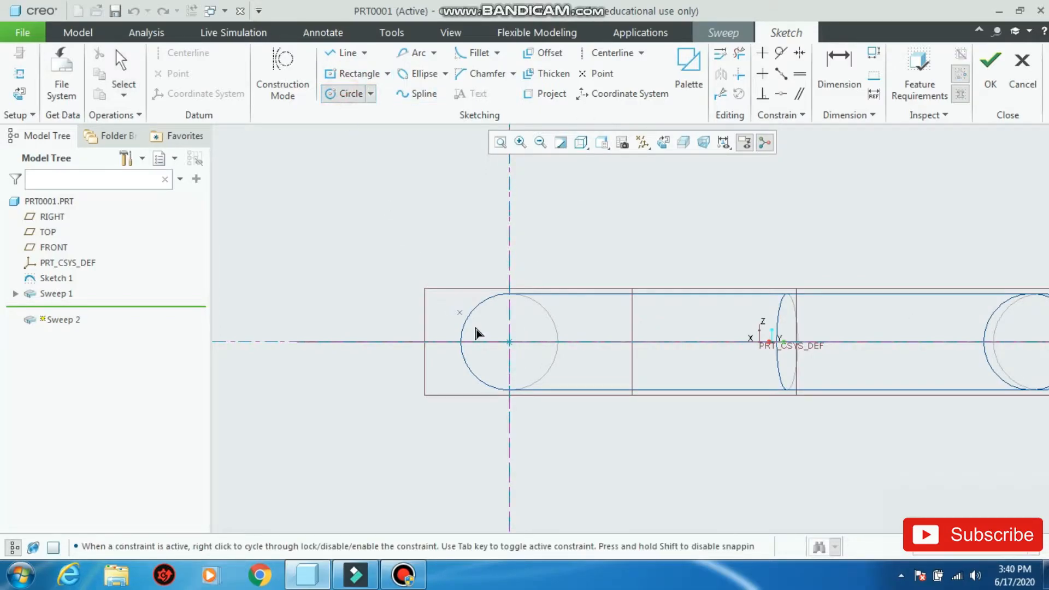
click(508, 342)
click(526, 318)
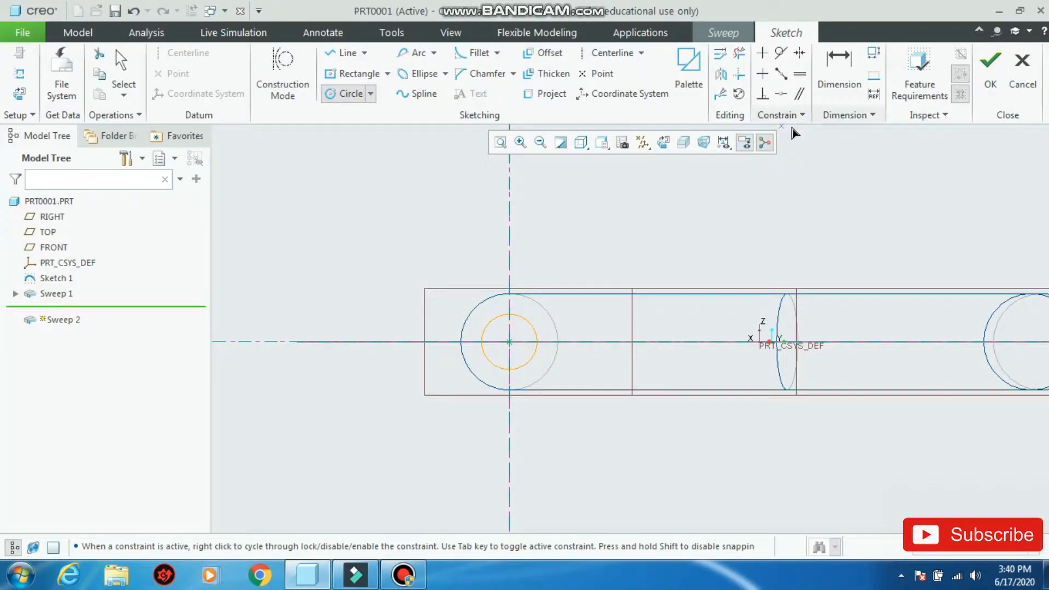
click(990, 68)
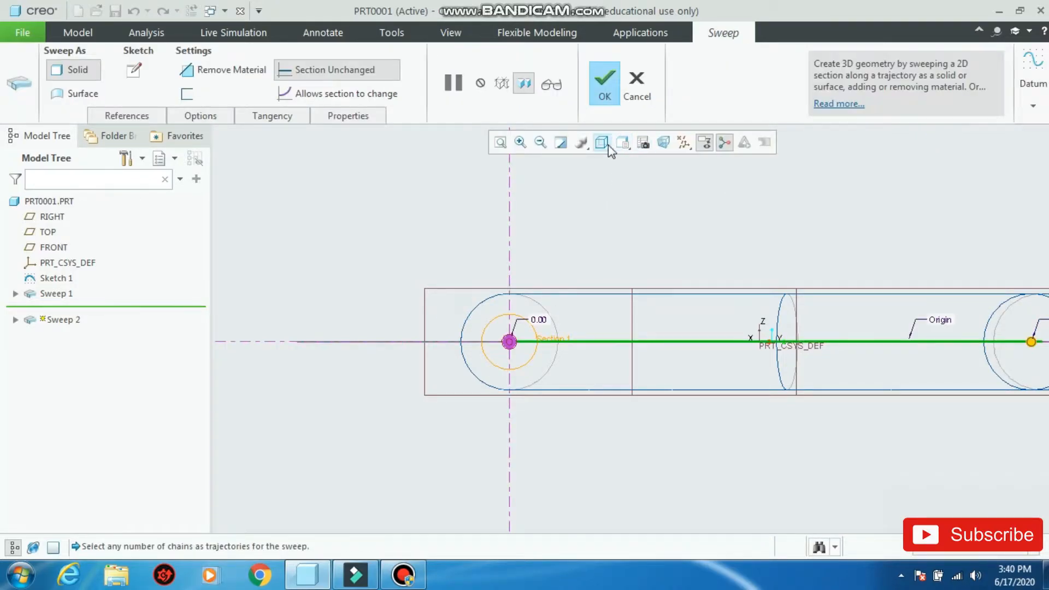
Restore the Shading display and complete the second sweep with Remove Material to hollow out the pipe
click(608, 145)
click(606, 194)
middle_drag(498, 234, 483, 265)
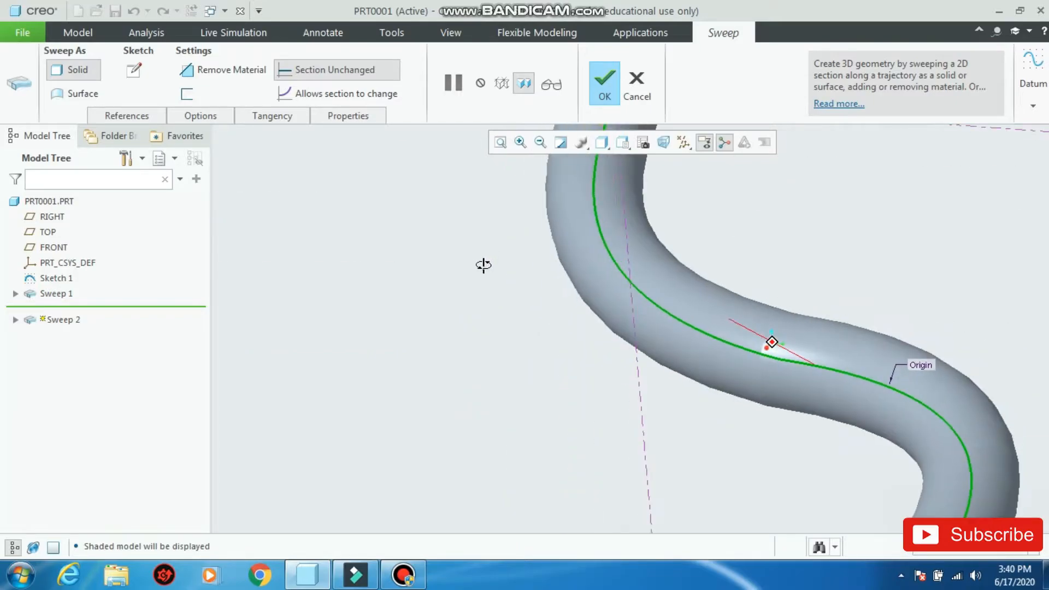
key(ctrl+d)
click(241, 70)
middle_drag(509, 306, 607, 262)
click(604, 87)
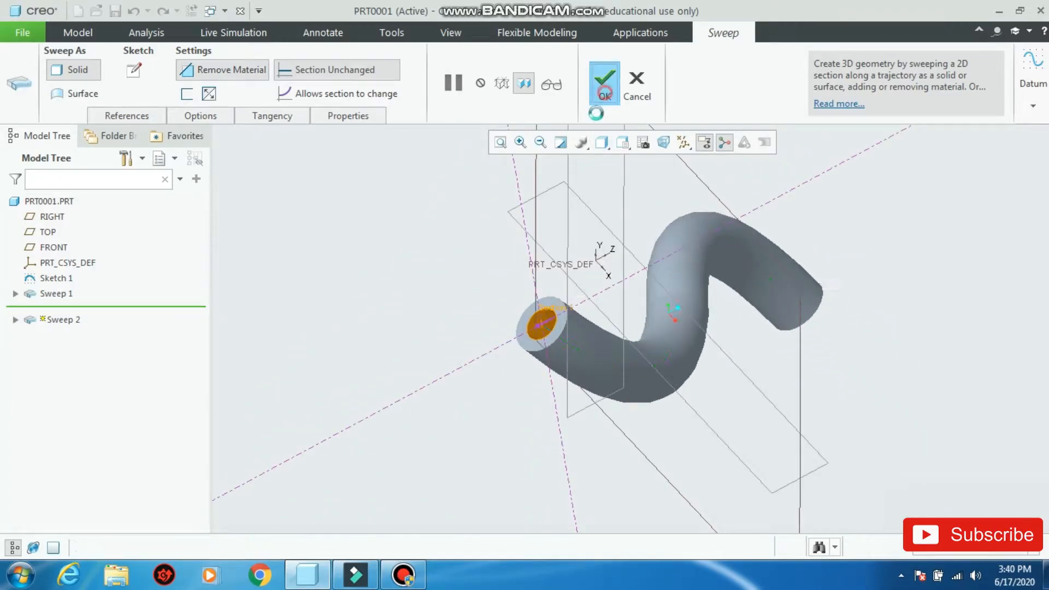
middle_drag(424, 304, 288, 265)
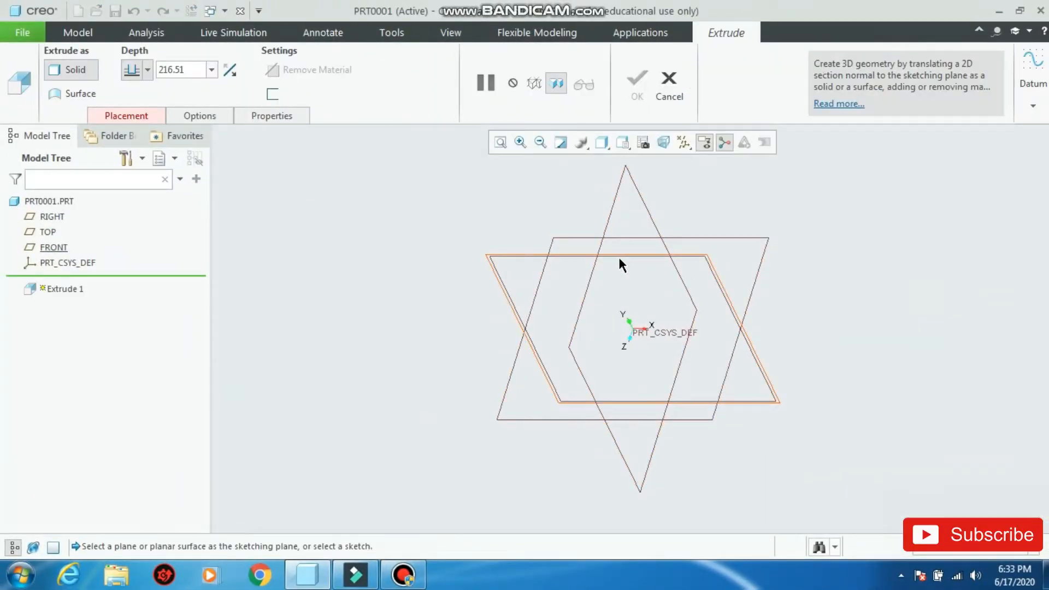
Sketch a 100 diameter circle at the origin on the FRONT plane as the extrusion profile
click(618, 255)
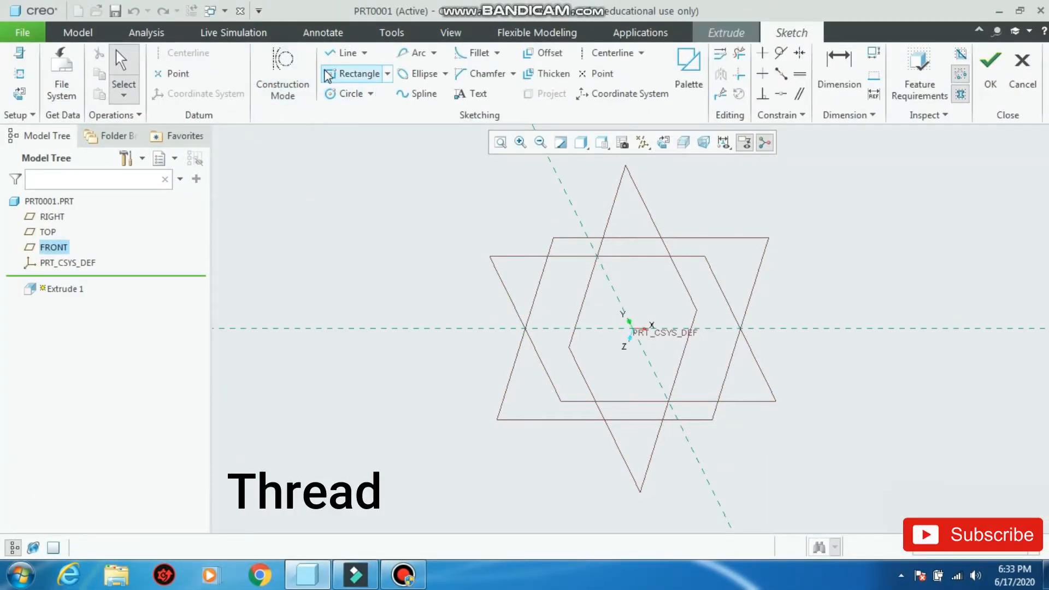
click(345, 94)
click(643, 143)
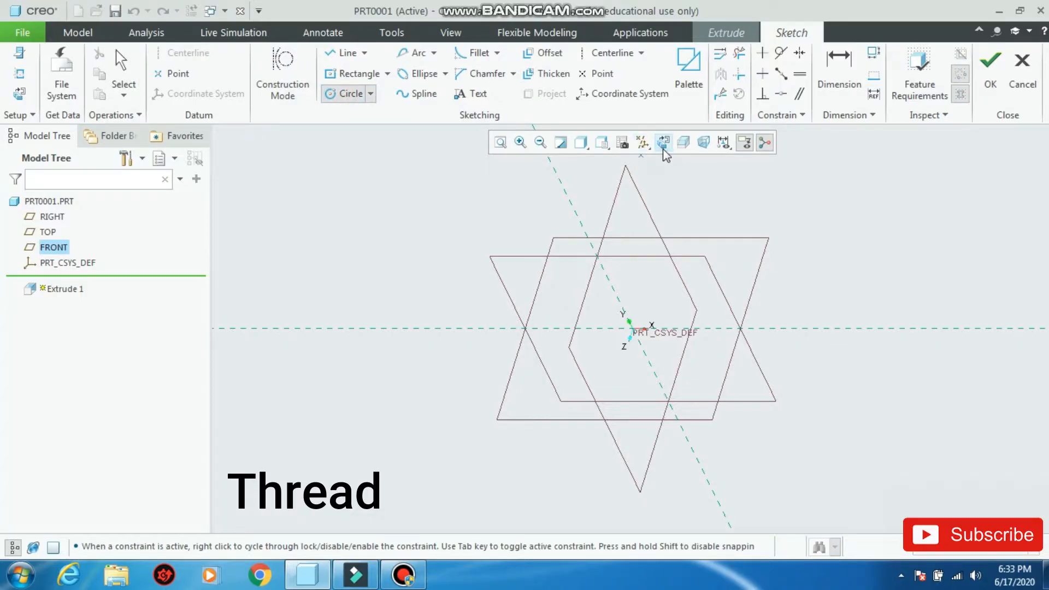
click(633, 328)
click(667, 375)
middle_click(656, 370)
double_click(553, 275)
text(100)
key(Return)
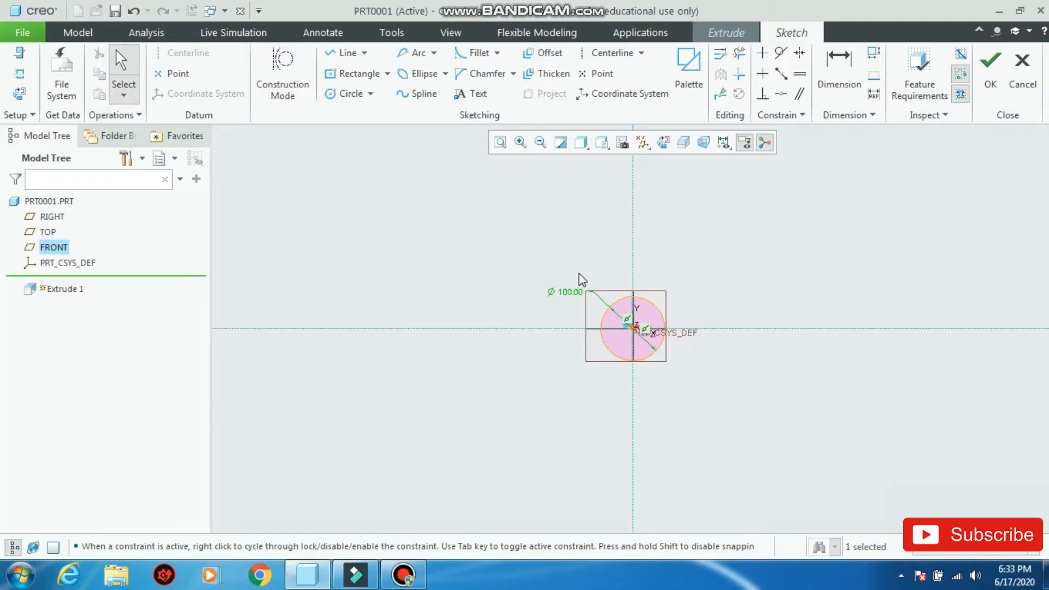
click(990, 66)
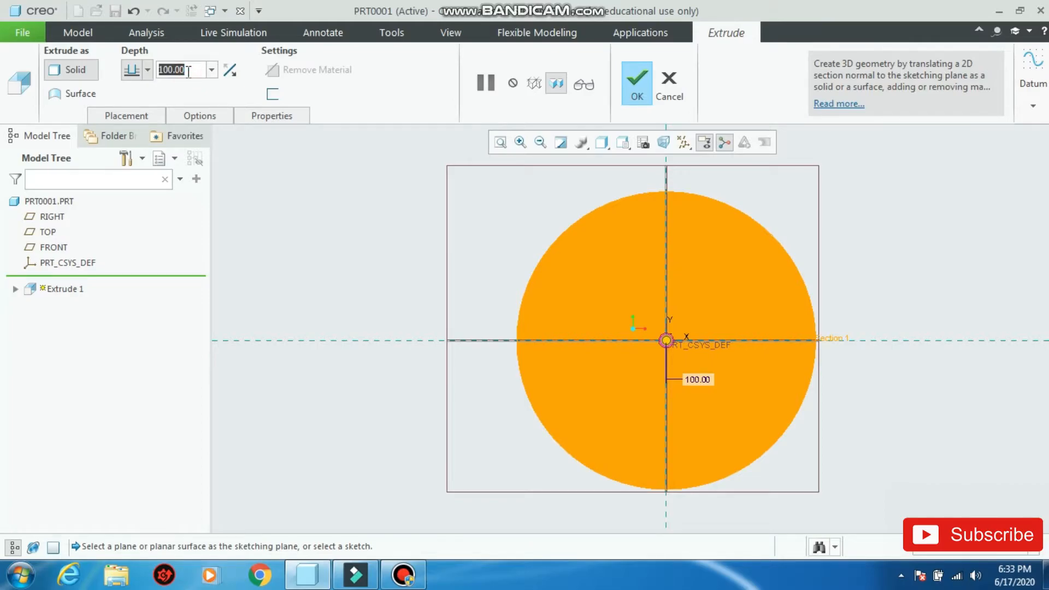
Set the extrusion depth to 200 and complete the solid cylinder
text(1)
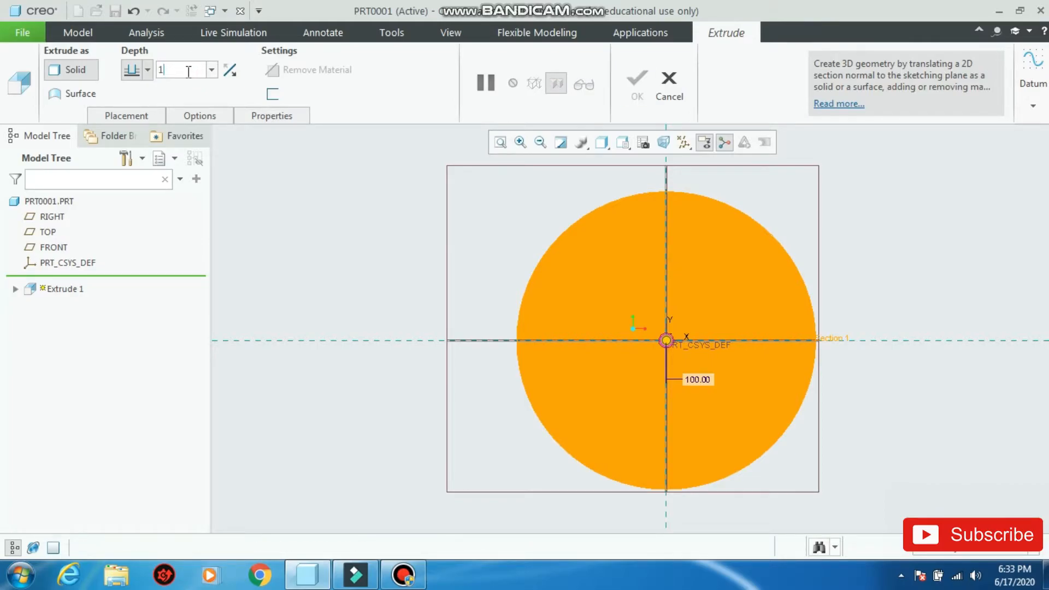
key(Return)
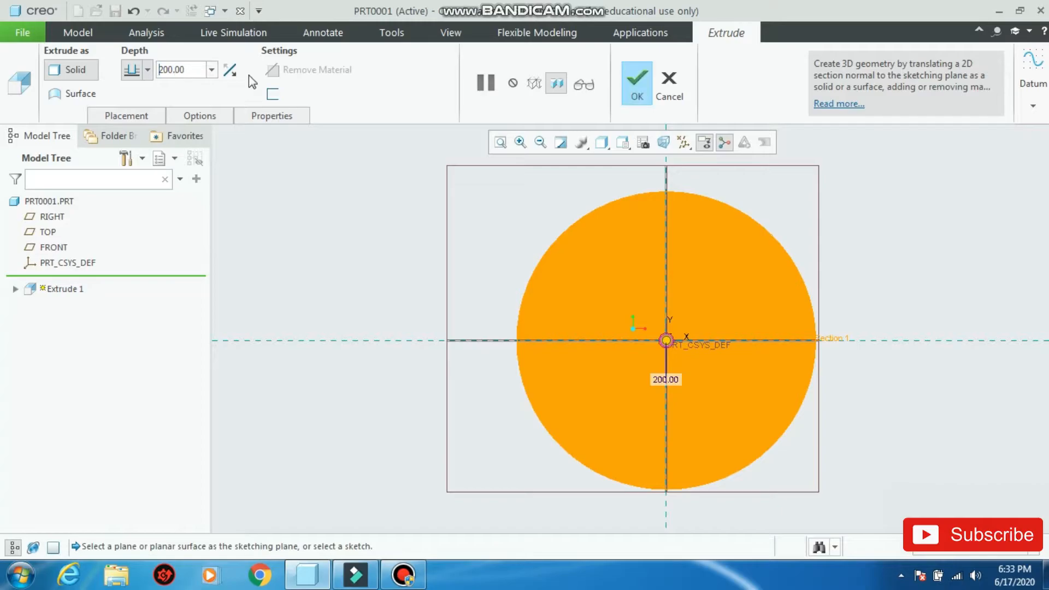
click(637, 81)
Start a new sketch on the RIGHT plane with the TOP plane as the right-hand orientation reference
mouse_move(447, 333)
middle_down()
mouse_move(443, 347)
mouse_move(559, 365)
mouse_move(425, 464)
mouse_move(447, 455)
mouse_move(506, 296)
middle_up()
click(374, 73)
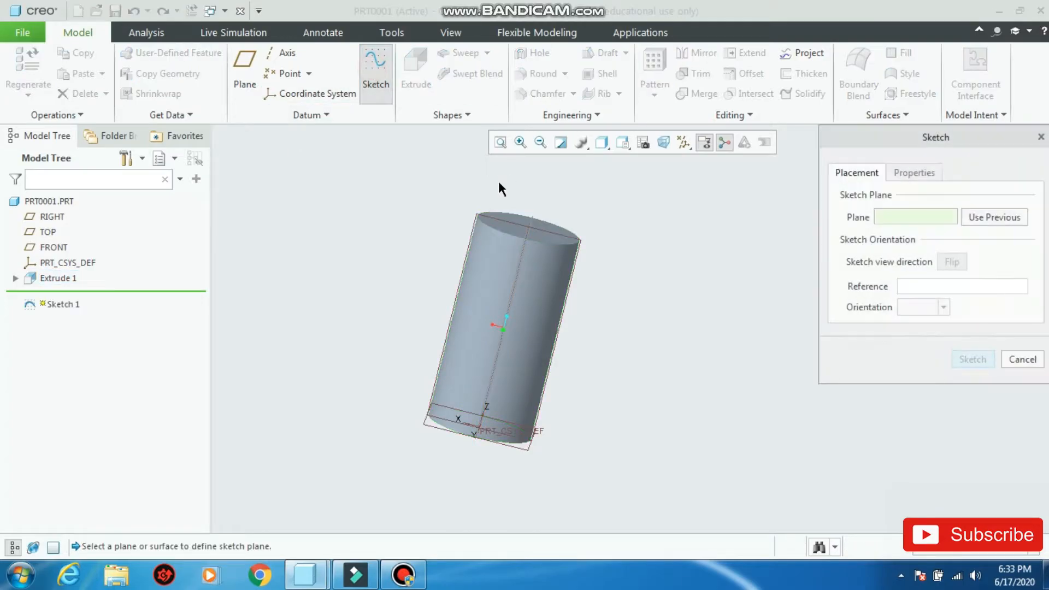
click(526, 253)
click(972, 359)
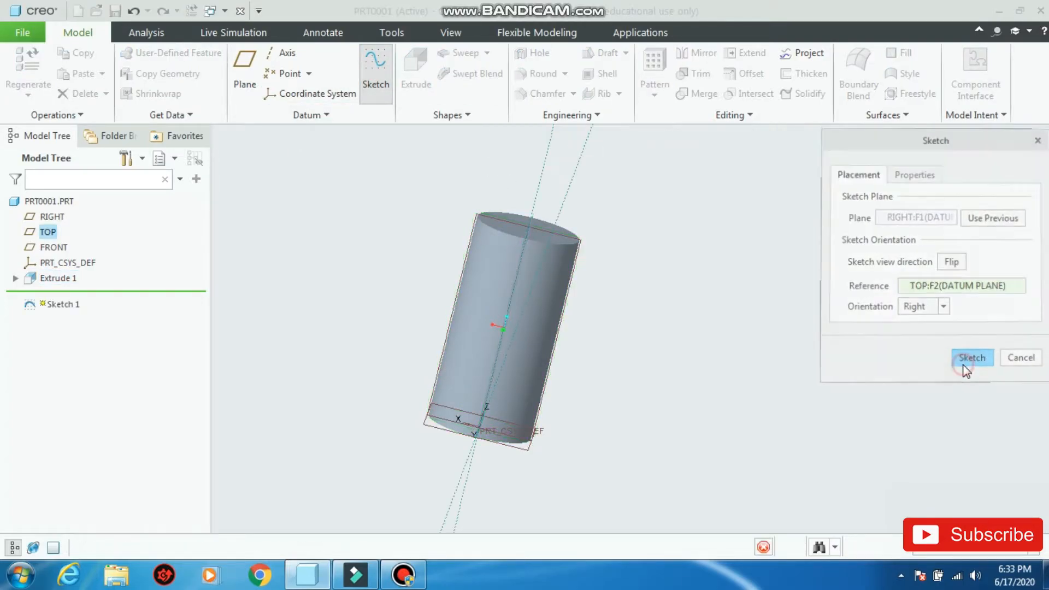
click(663, 142)
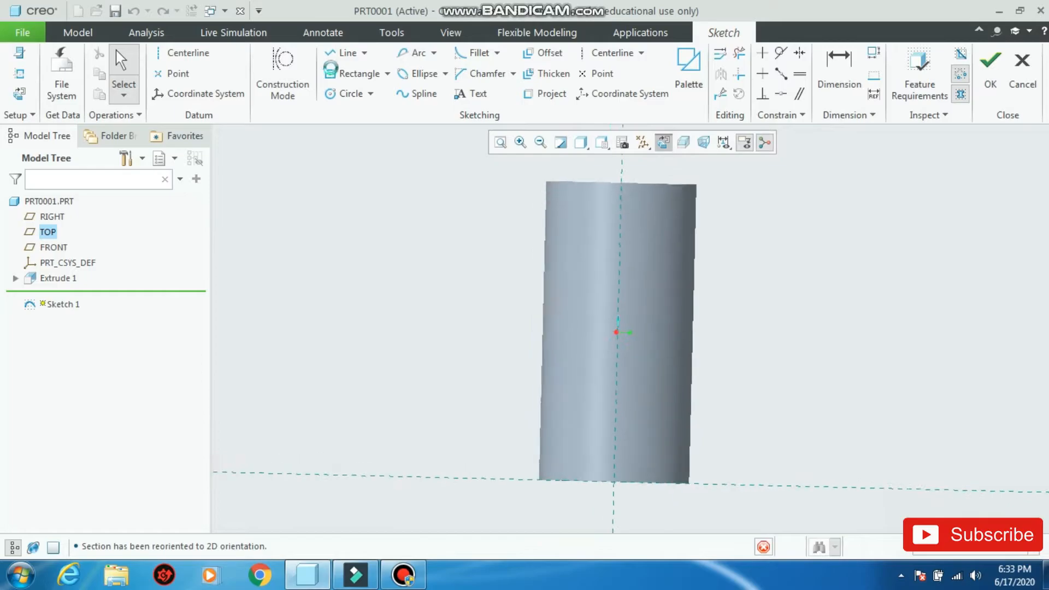
Draw a vertical line about 139 long up the cylinder's side, starting at its base
click(344, 52)
scroll(355, 355, down, 2)
scroll(389, 436, up, 2)
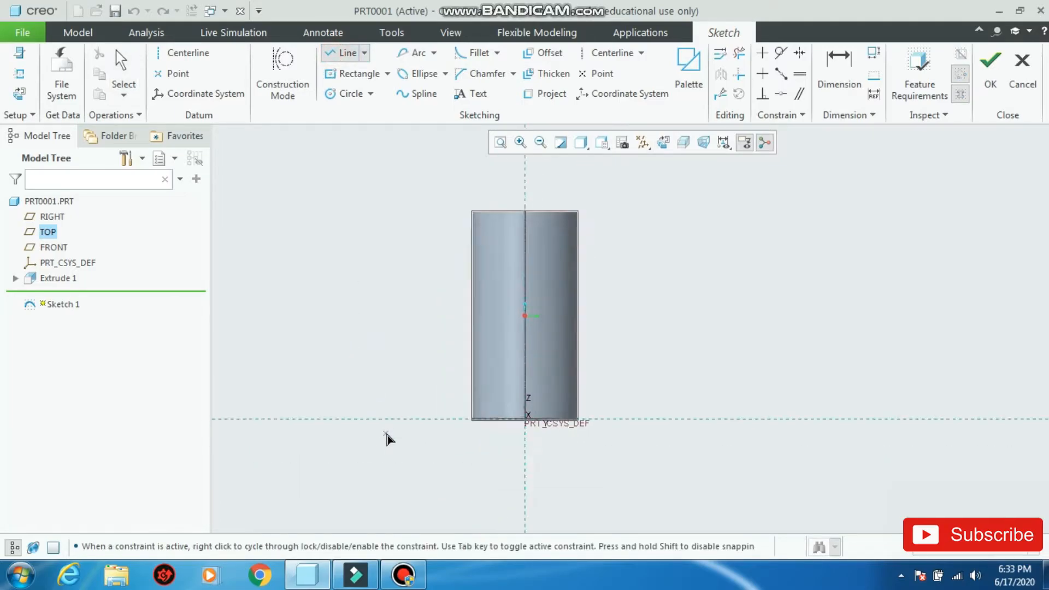
click(494, 420)
click(494, 237)
middle_click(401, 235)
Add a vertical datum centerline along the cylinder's axis and finish the sketch
click(186, 52)
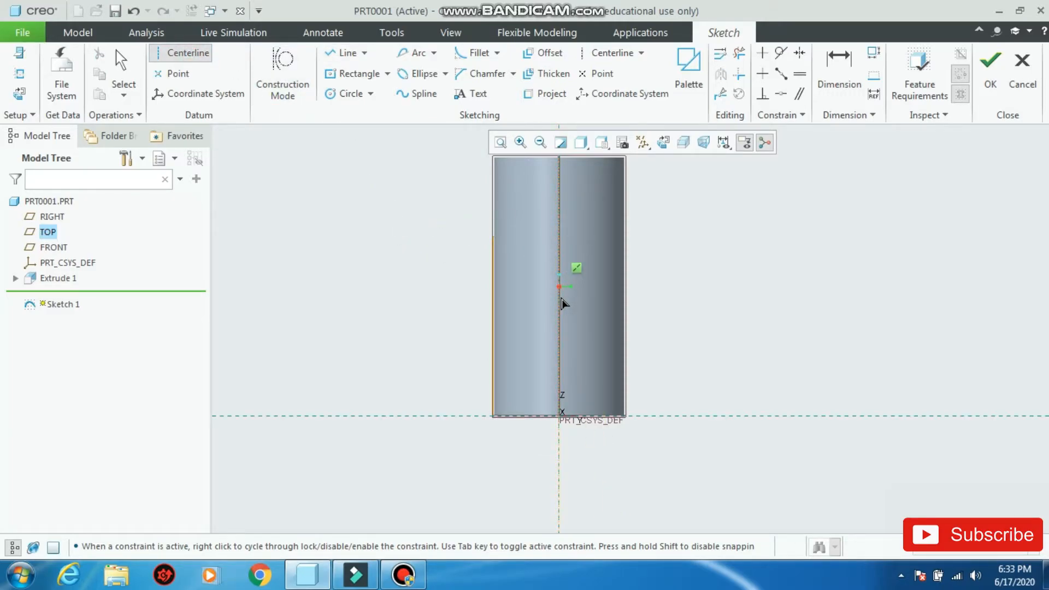
middle_click(898, 205)
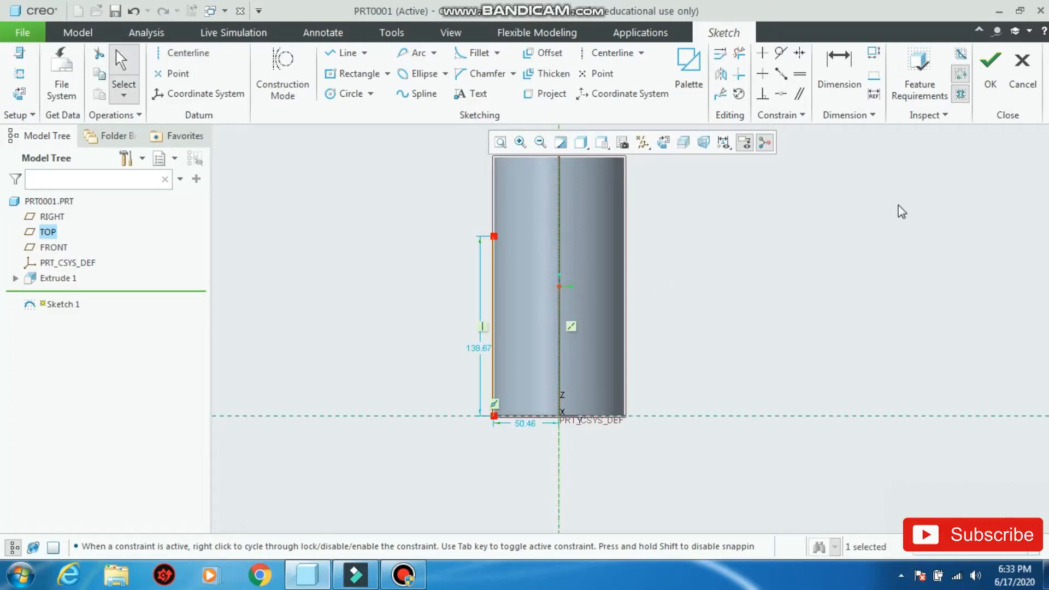
click(990, 70)
Start a right-handed helical sweep from the line-and-centerline sketch and open its section sketch
click(487, 53)
click(483, 86)
scroll(652, 388, down, 3)
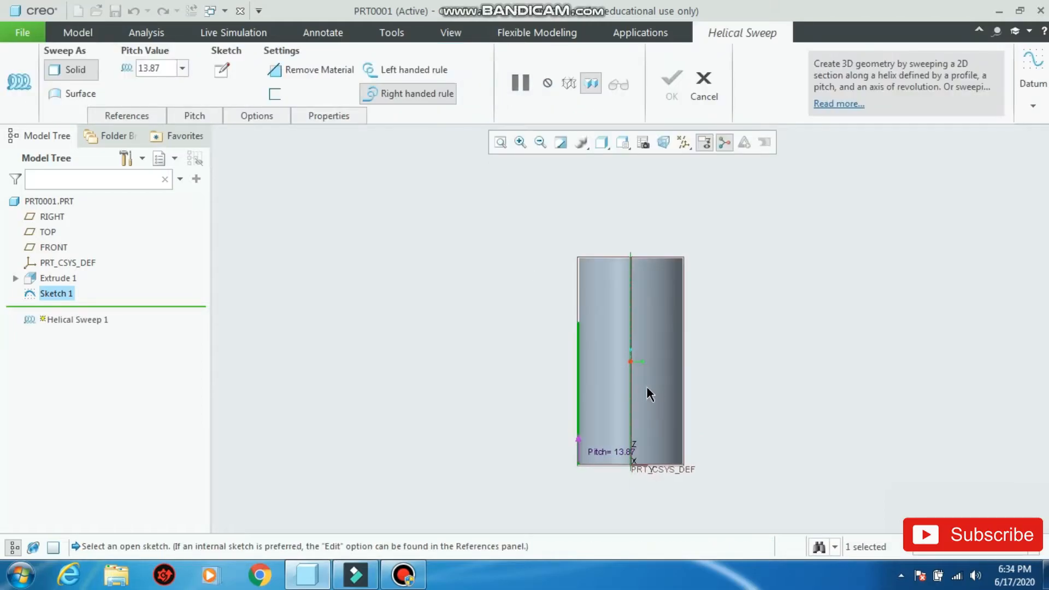
click(224, 69)
click(663, 142)
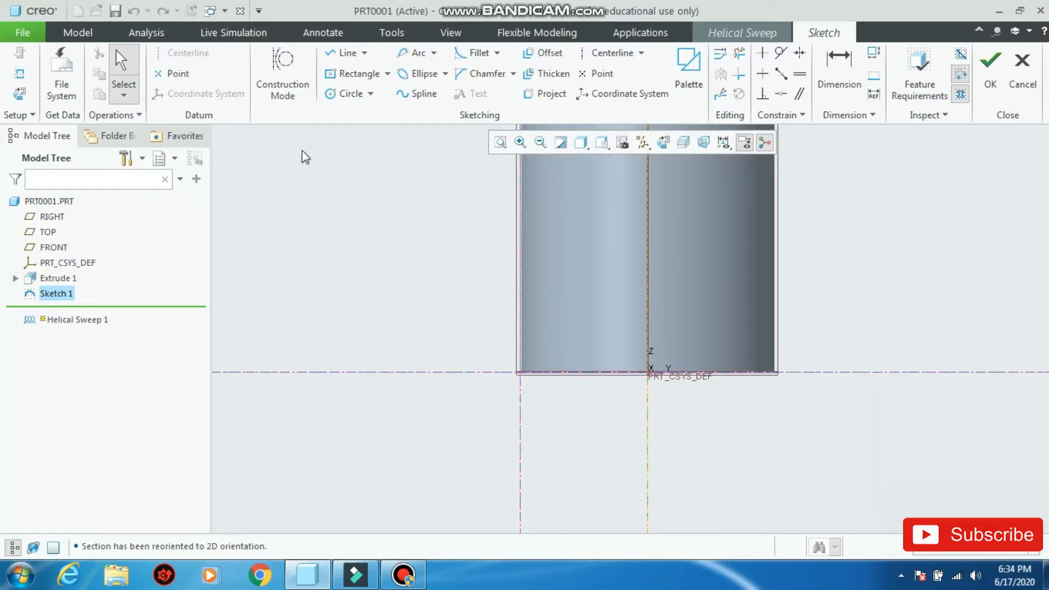
Sketch a closed trapezoid below the cylinder's base with its long side on the vertical reference and accept it as the thread section
click(333, 55)
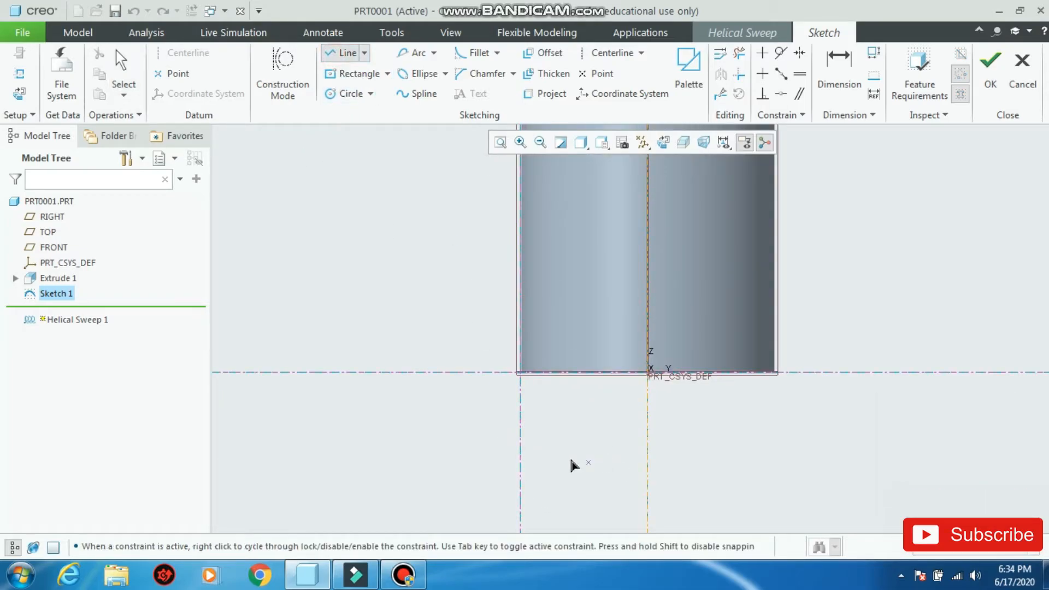
click(520, 409)
scroll(523, 437, down, 4)
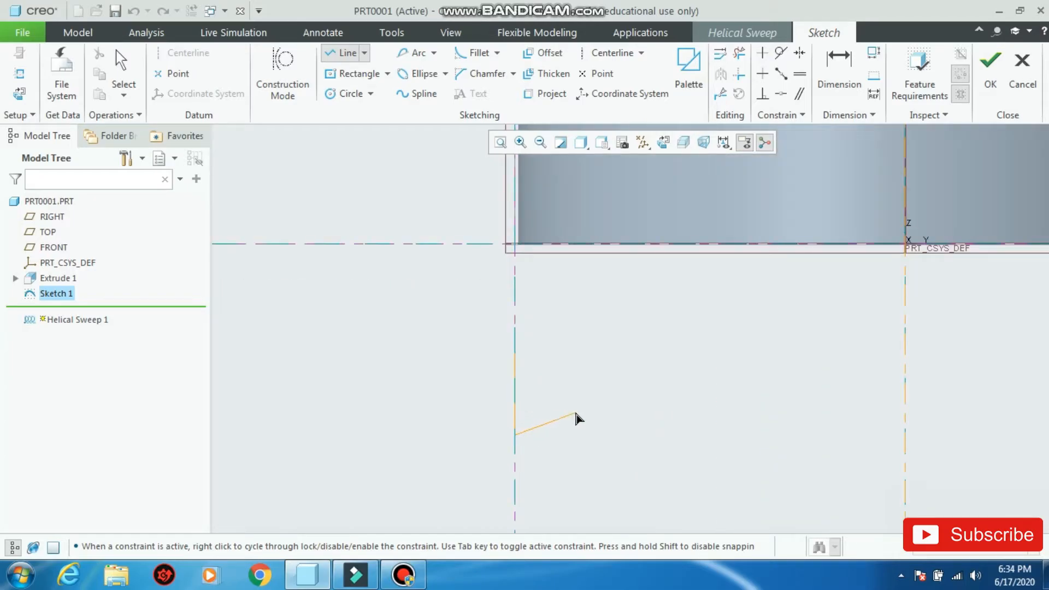
click(572, 414)
click(573, 375)
click(519, 354)
middle_click(620, 332)
click(990, 68)
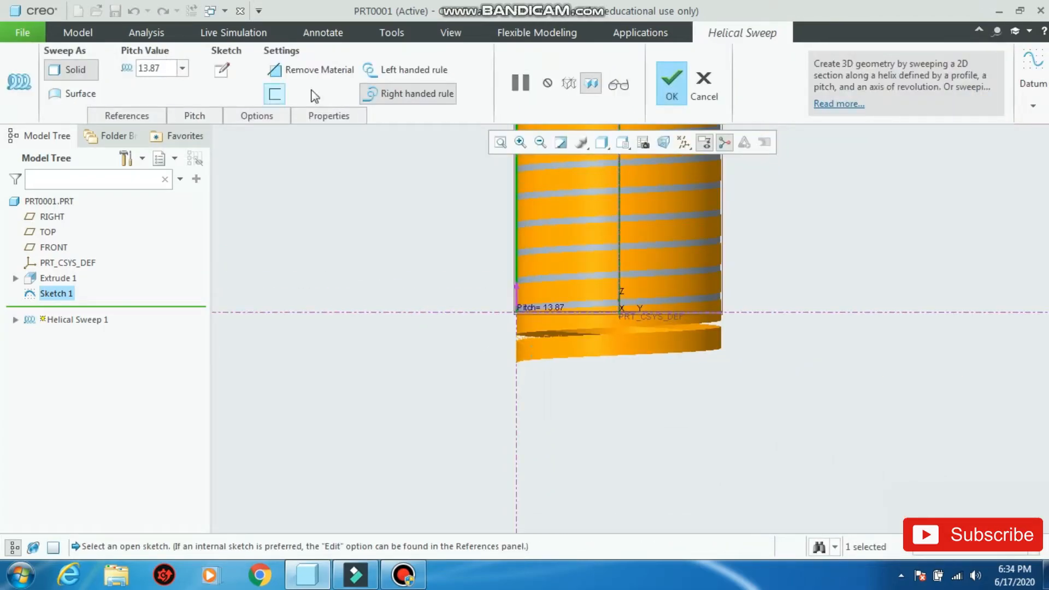
Change the thread's helical sweep to remove material from the cylinder
click(310, 69)
scroll(489, 415, down, 3)
scroll(495, 327, up, 5)
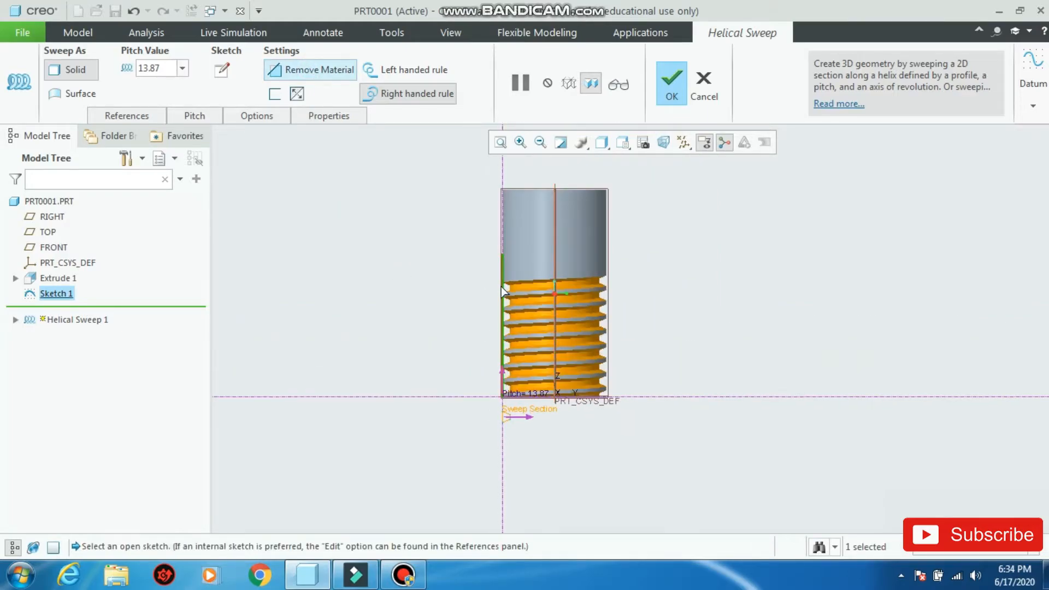
middle_drag(402, 297, 694, 82)
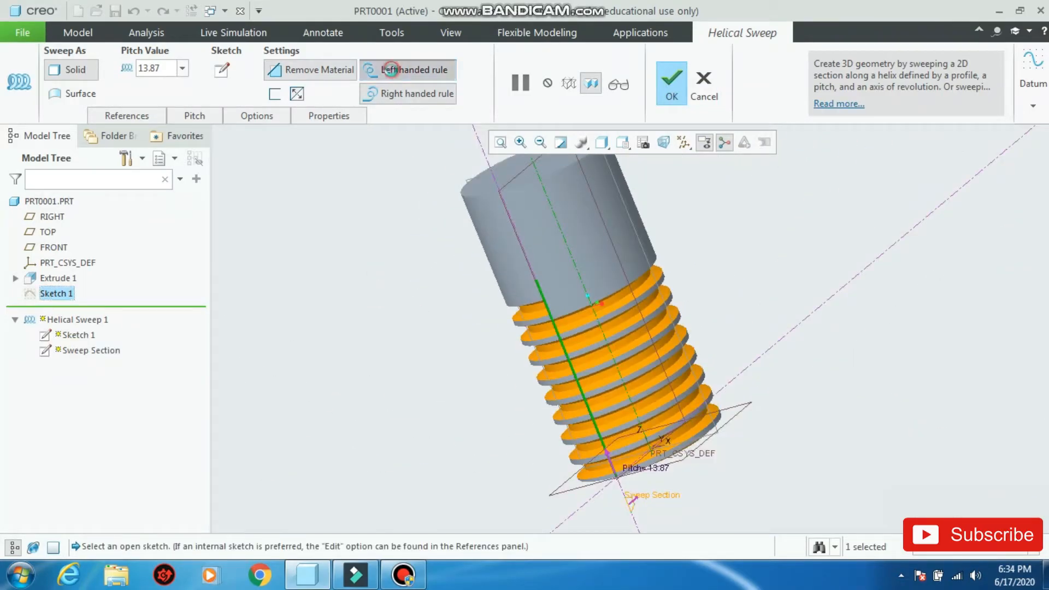
Try the left-handed rule and the thin-feature option on the thread cut, ending with a right-handed solid cut
click(392, 71)
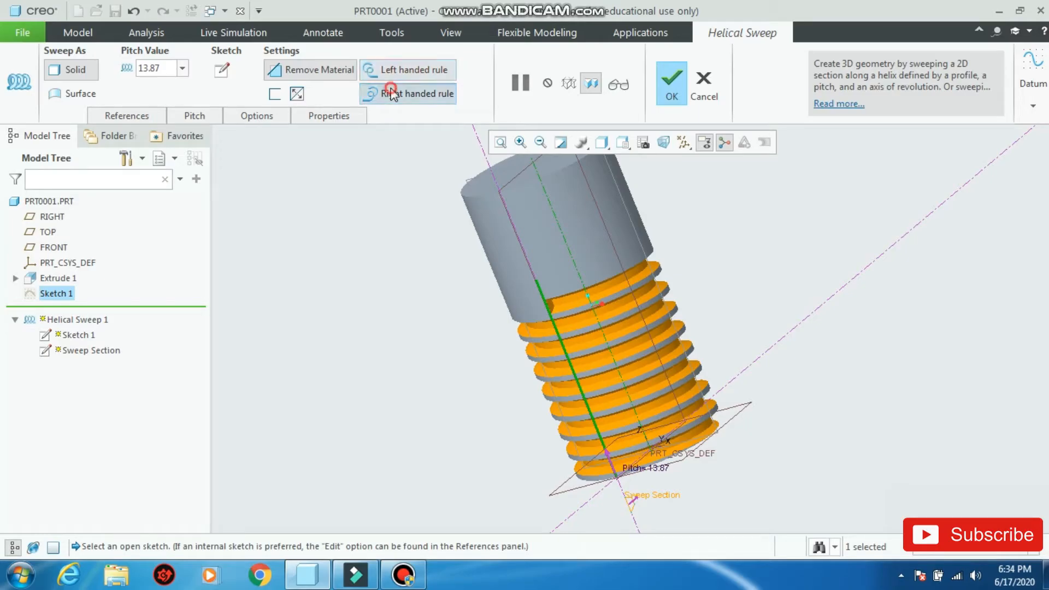
click(393, 94)
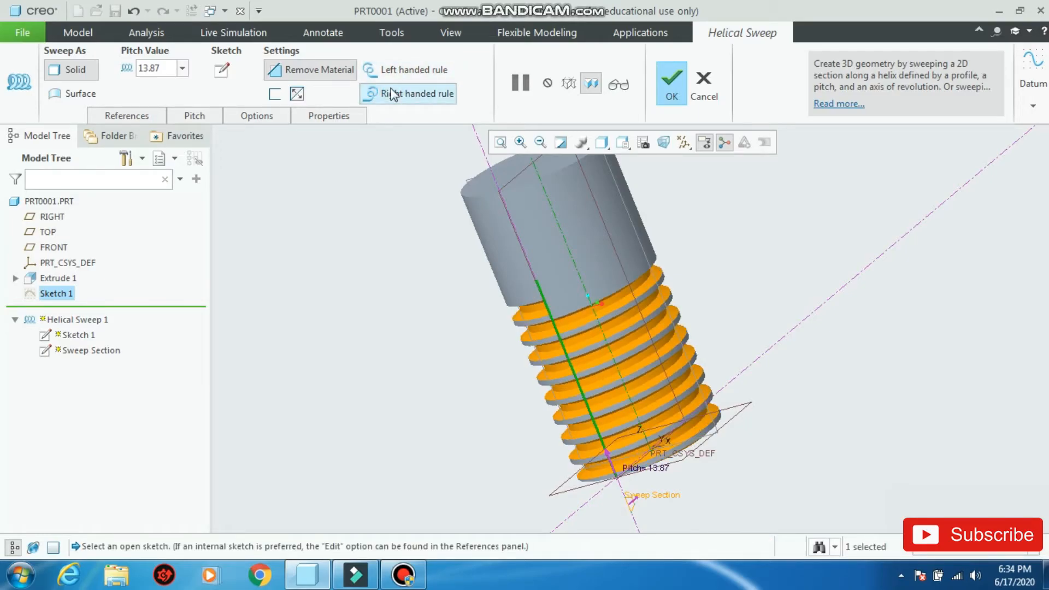
click(296, 94)
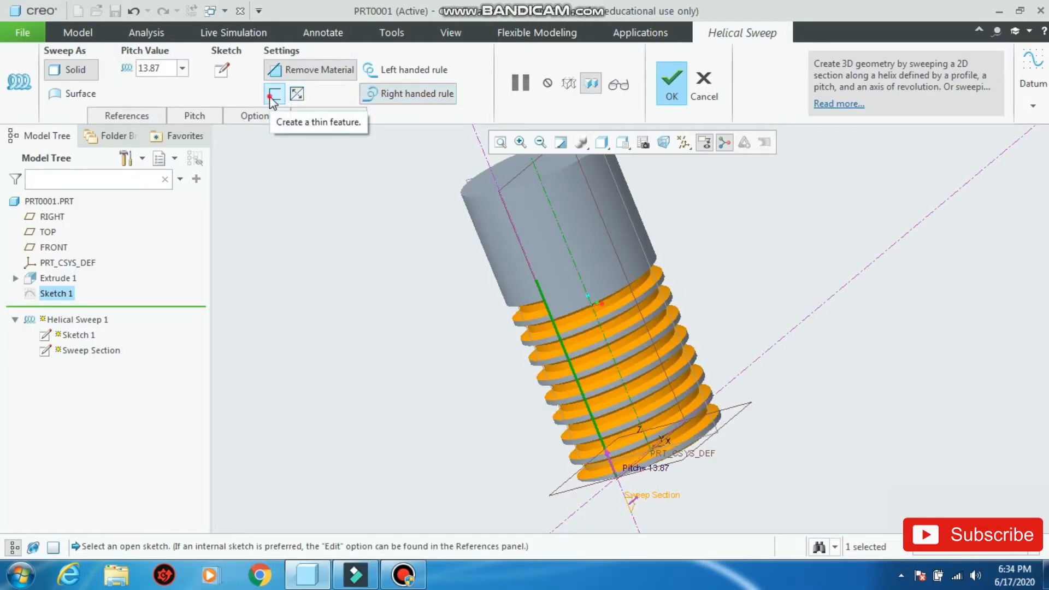
click(272, 97)
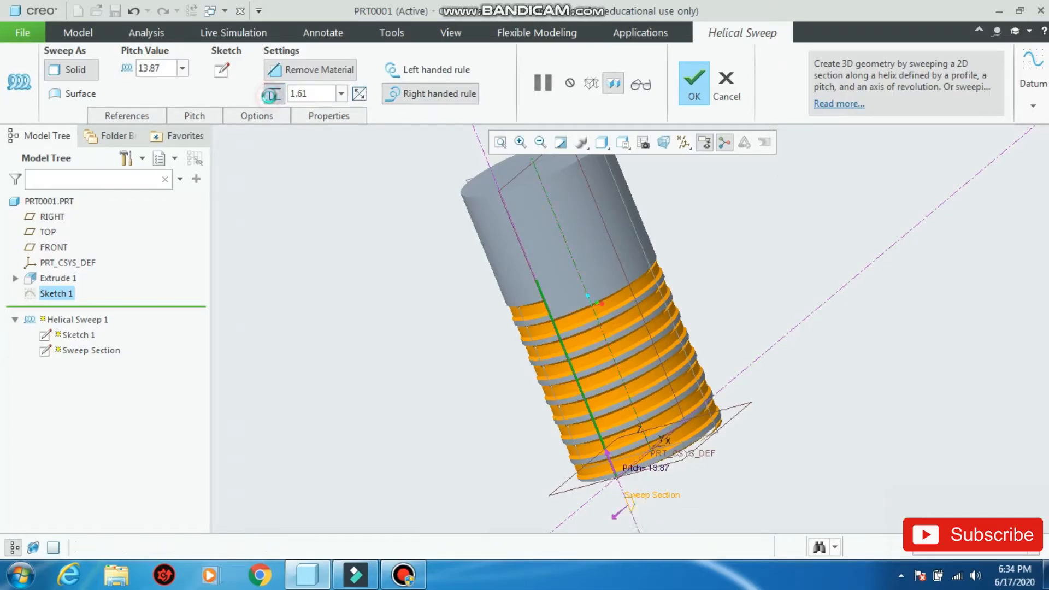
click(272, 95)
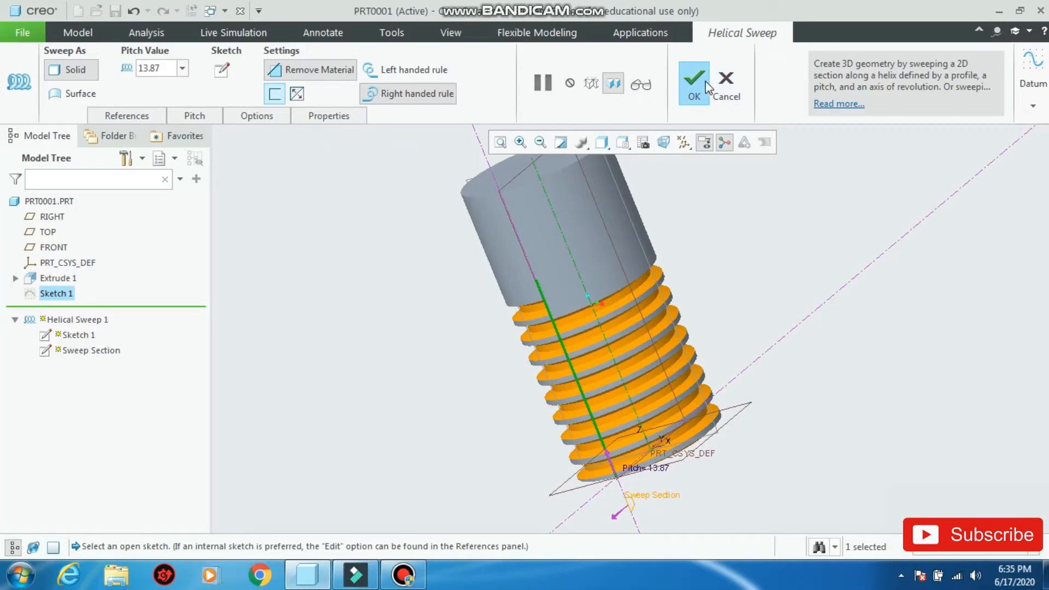
Try pitch values of 12, 11 and 20 on the thread cut
double_click(163, 68)
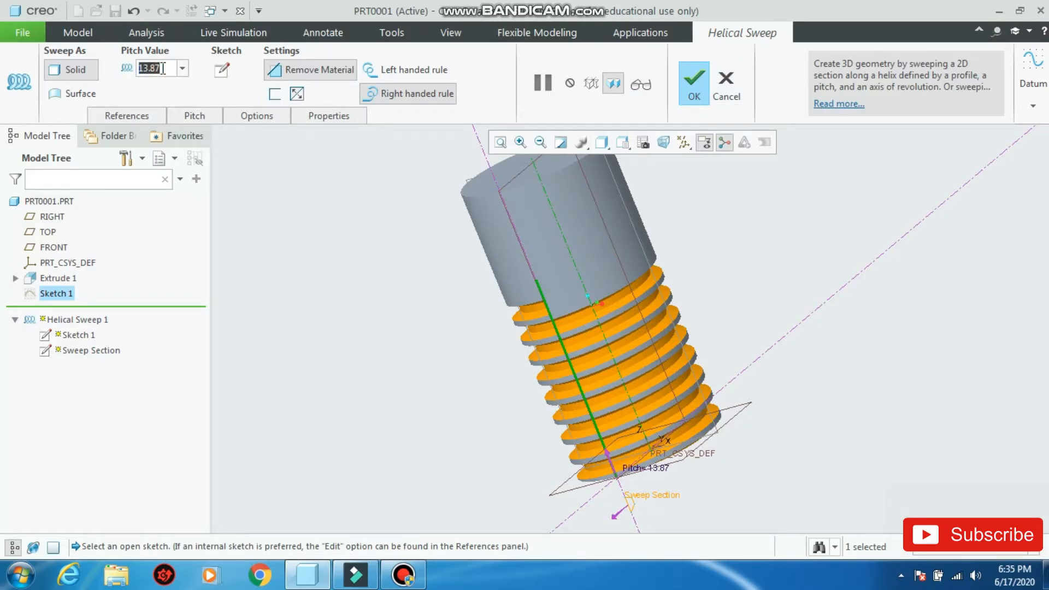
text(12)
key(Return)
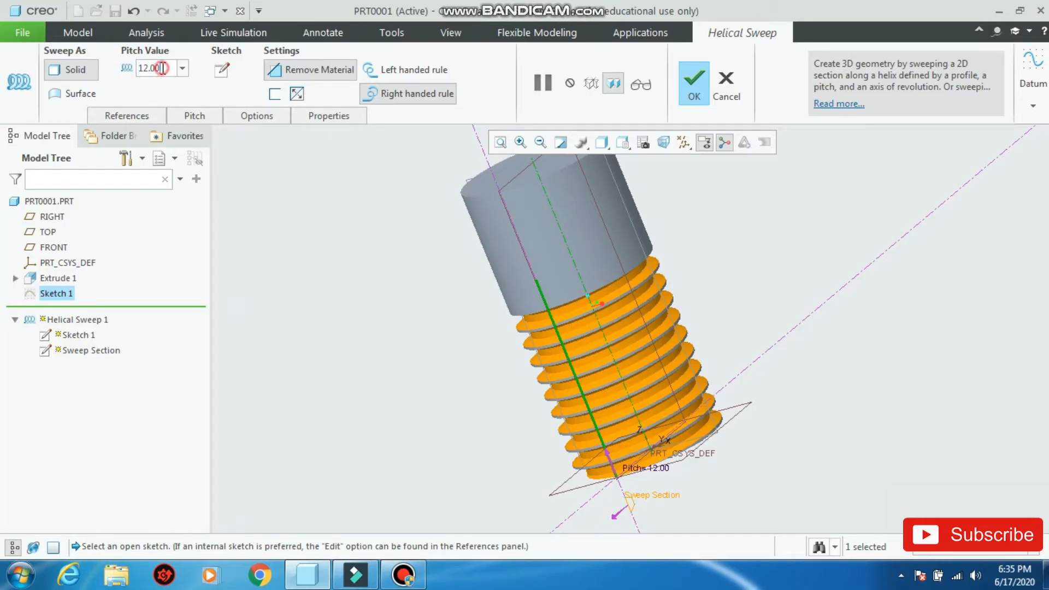
text(11)
key(Return)
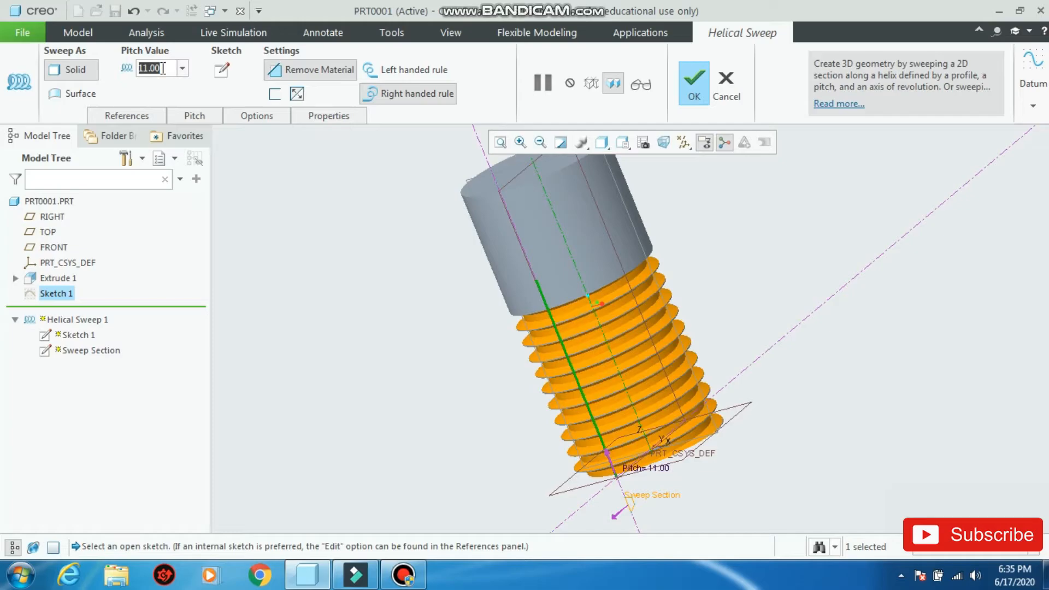
text(20)
key(Return)
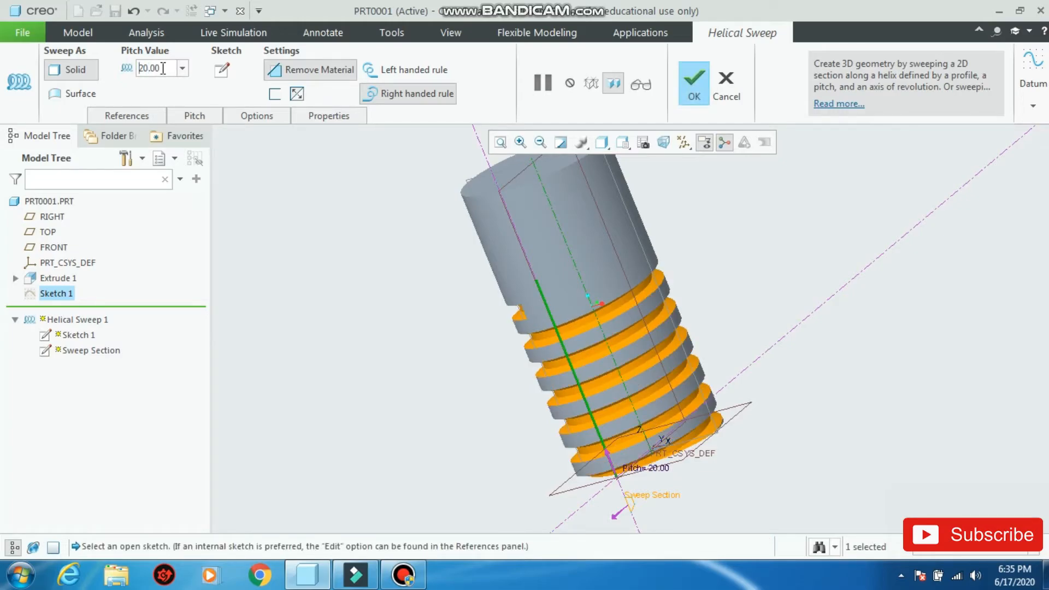
Set the thread's pitch to 11 and complete the helical sweep cut
text(11)
key(Return)
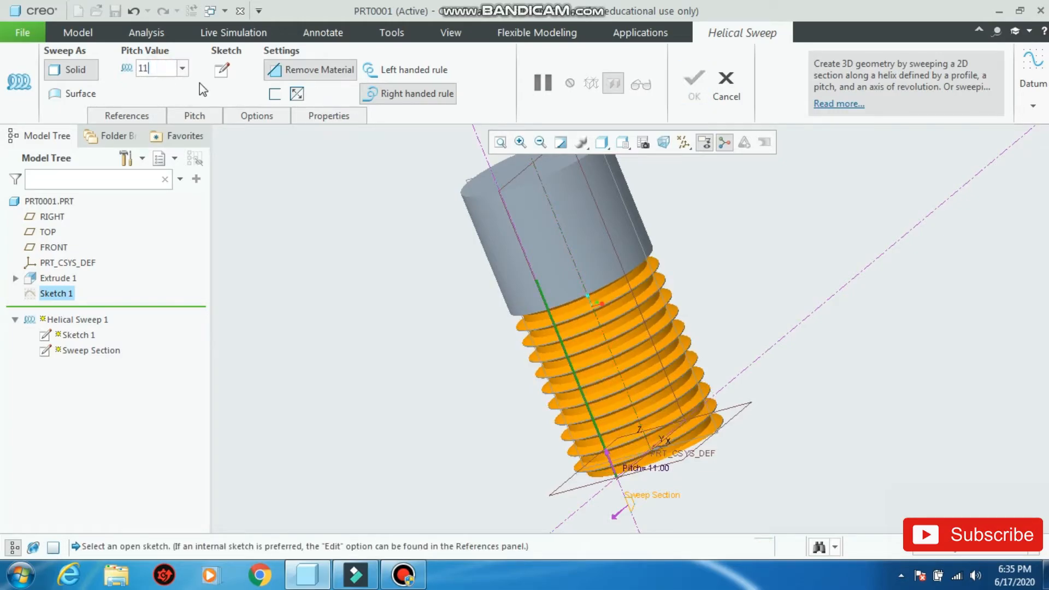
click(690, 98)
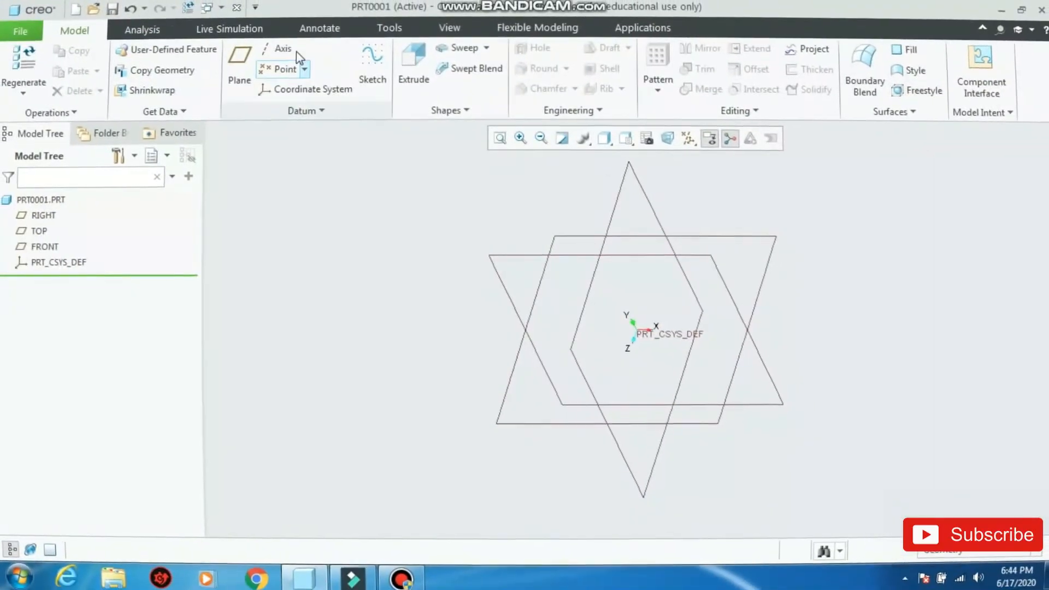
Start a sketch on the FRONT plane with RIGHT as the reference and orient the view to the sketch plane
click(373, 82)
click(582, 255)
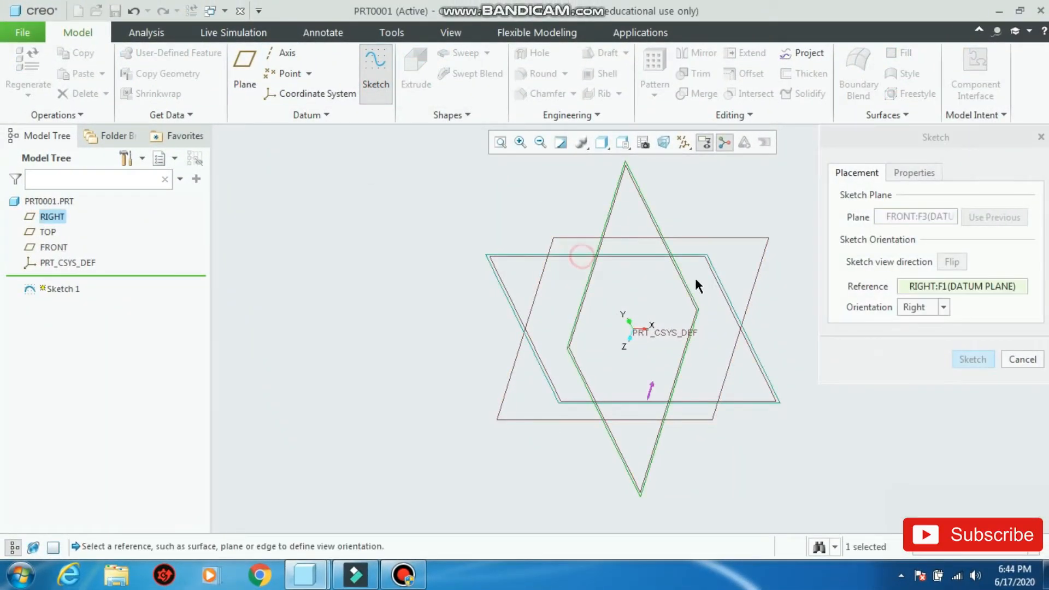
click(967, 359)
click(663, 143)
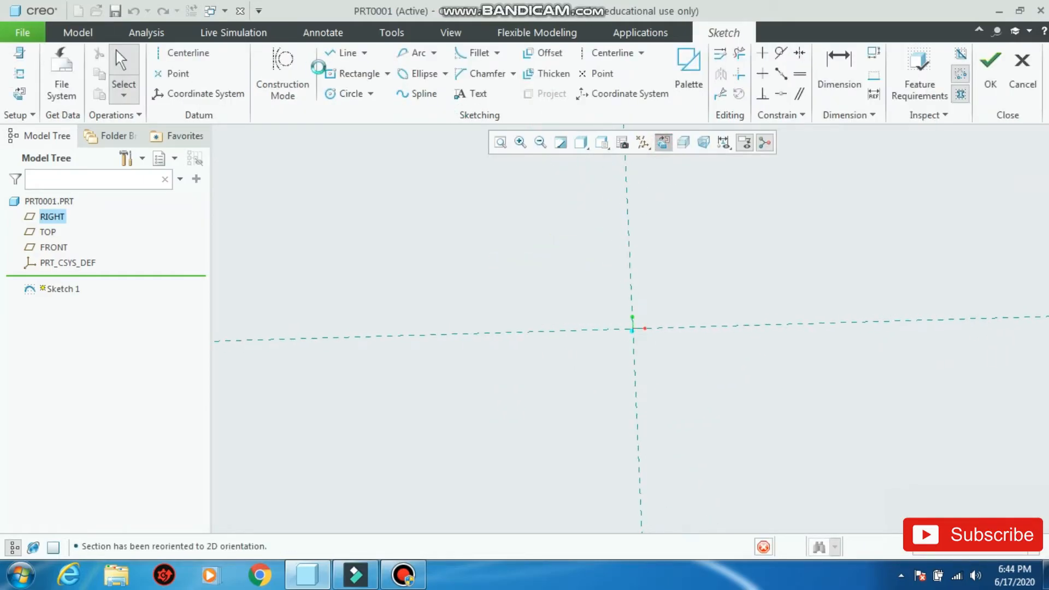
Sketch a vertical line left of the origin across the horizontal reference and a vertical datum centerline through the origin, finishing the sketch
click(333, 52)
scroll(344, 186, down, 3)
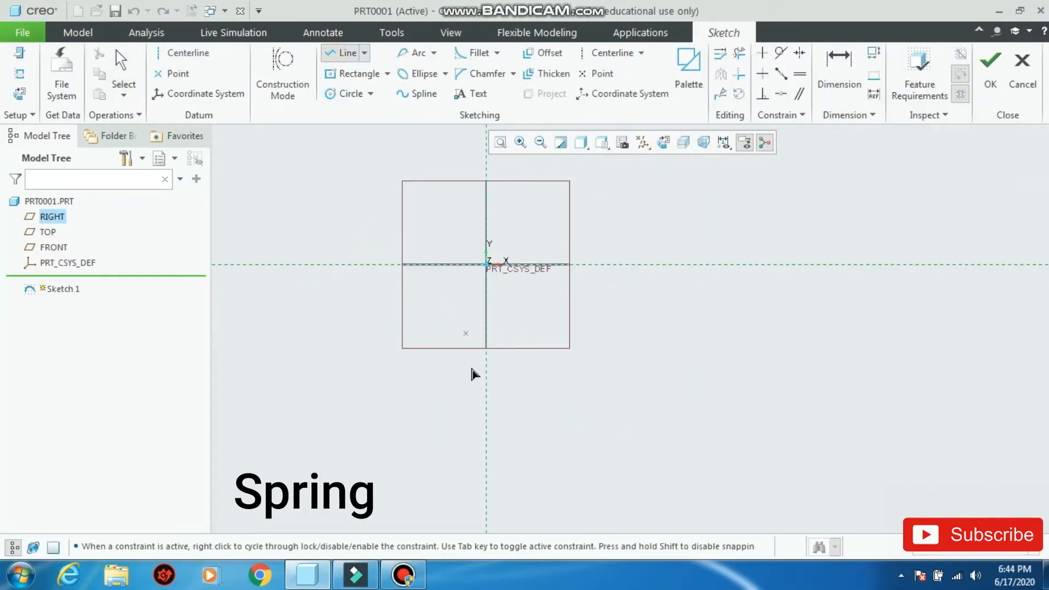
scroll(463, 338, down, 2)
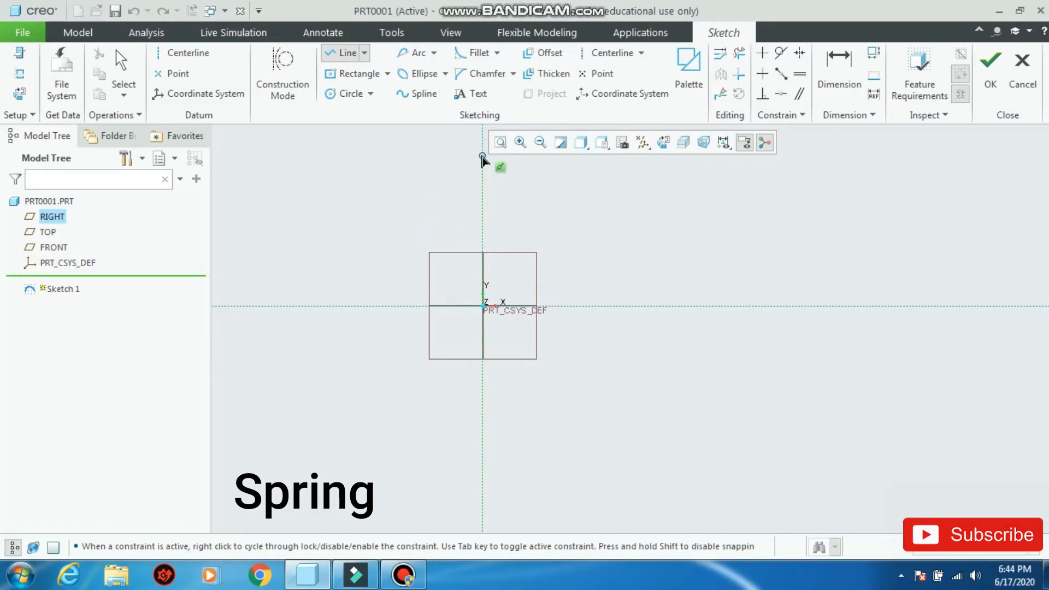
click(423, 148)
click(423, 396)
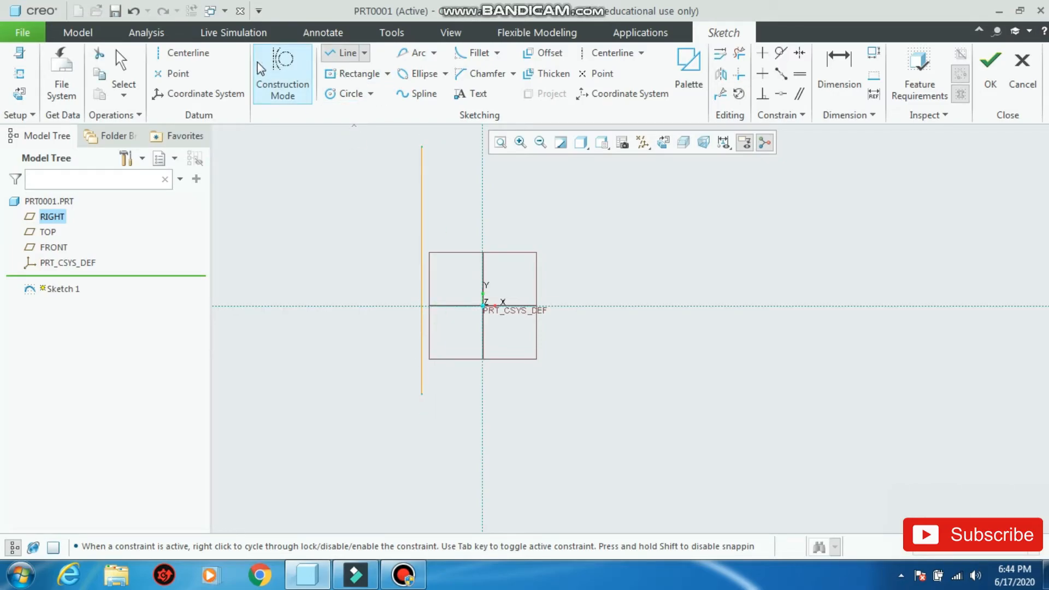
click(192, 52)
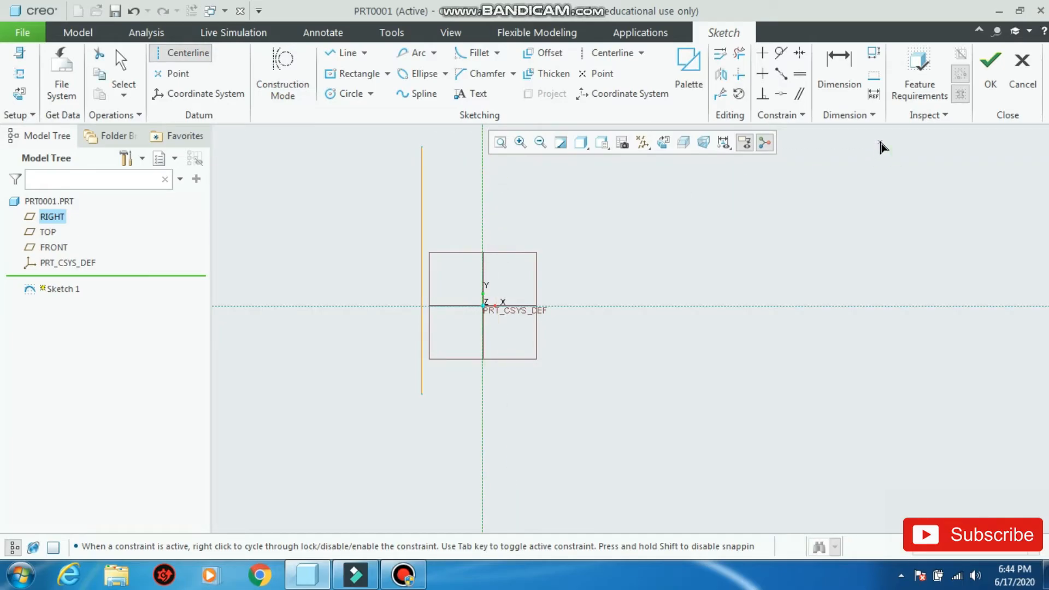
click(990, 61)
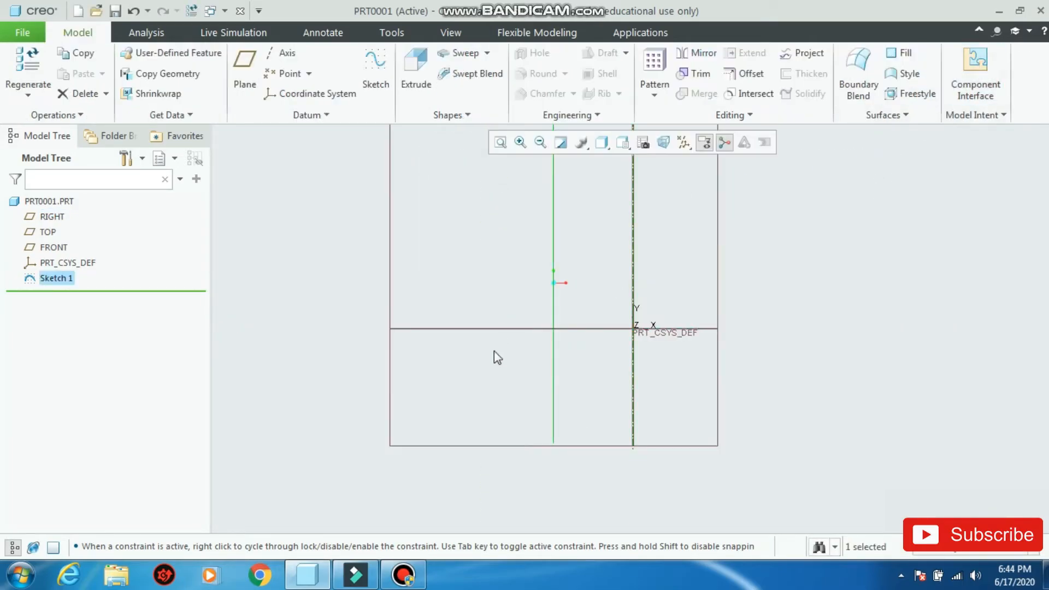
Start a right-handed helical sweep from the sketch, beginning at the line's lower end, and open its section sketch facing the view
click(487, 53)
click(486, 92)
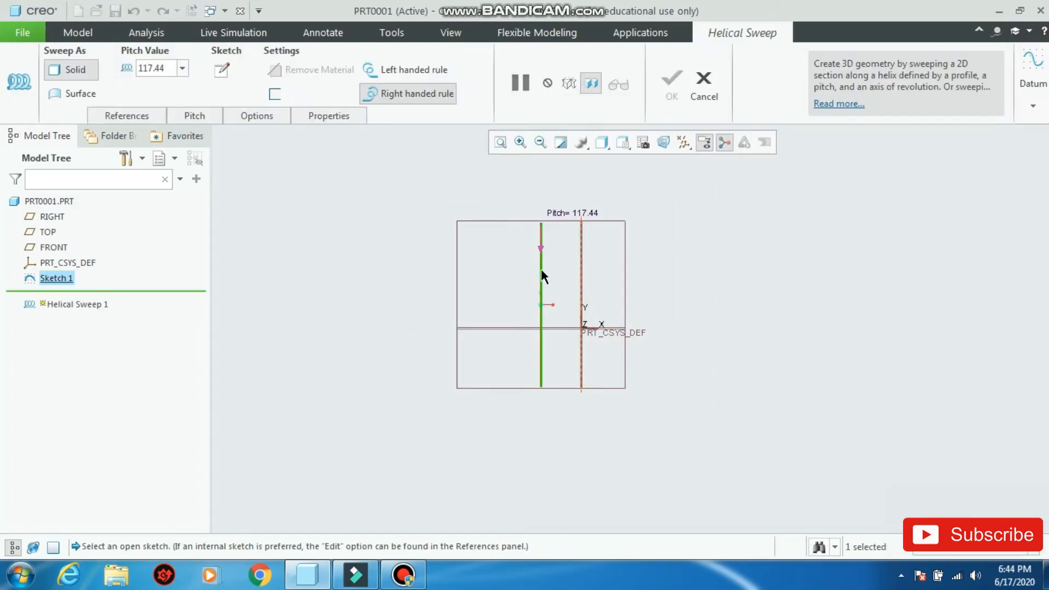
scroll(541, 269, up, 3)
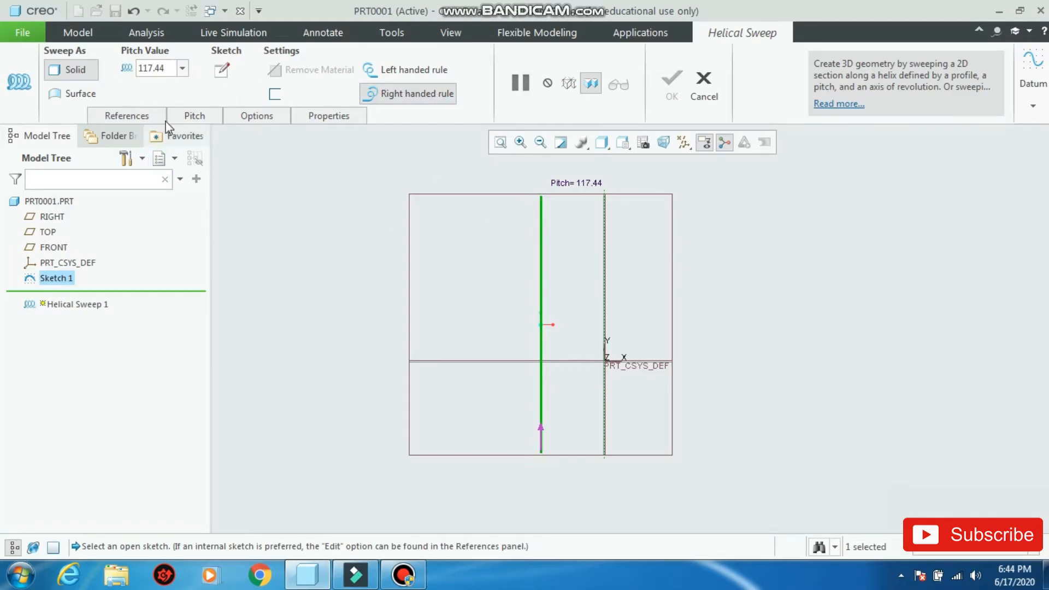
click(222, 70)
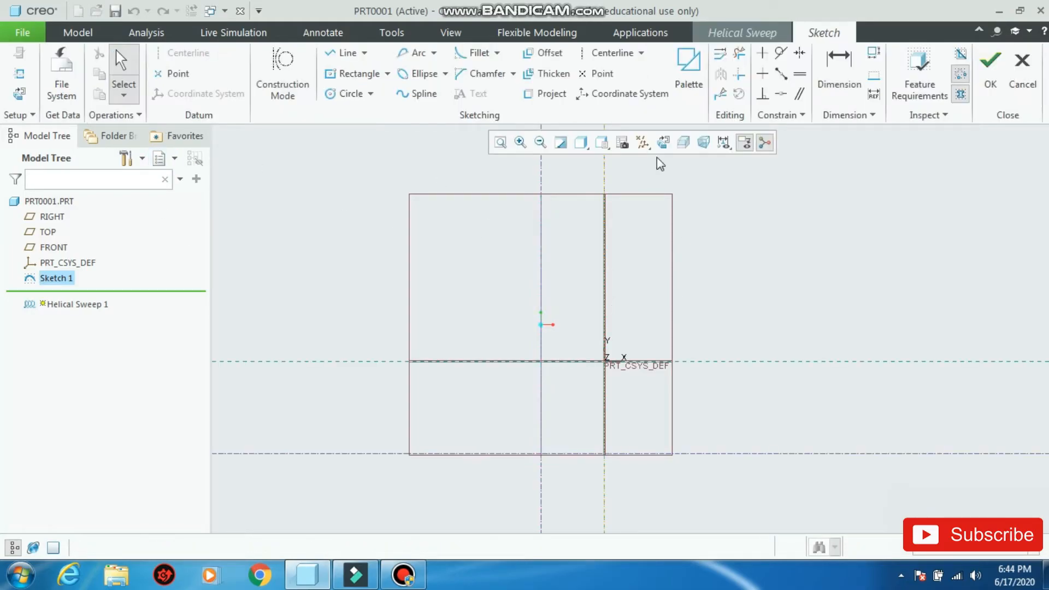
click(663, 142)
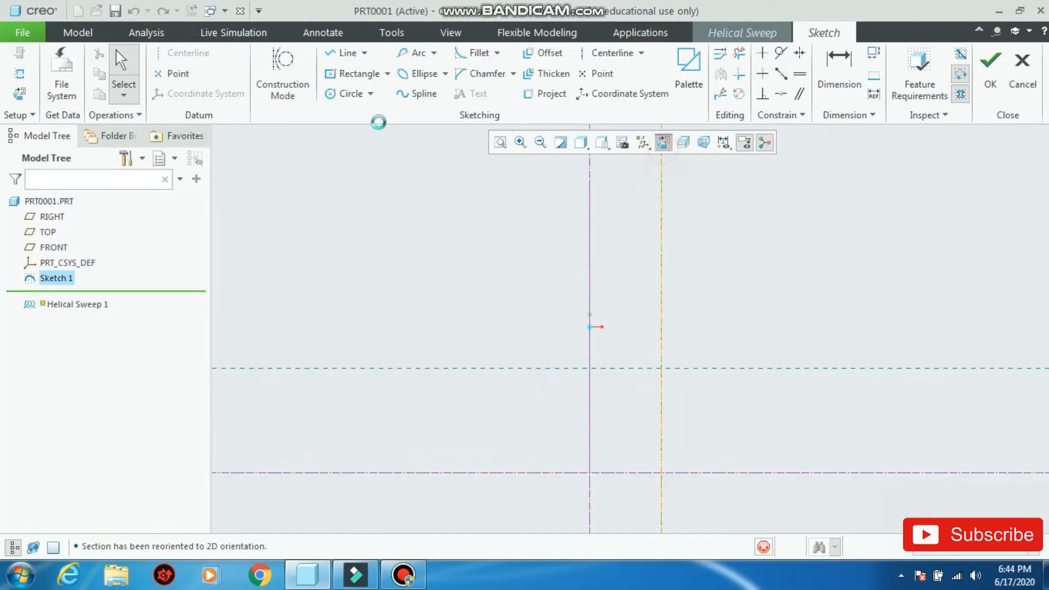
Sketch a circle about 139 in diameter on the profile line's extension, centered about 214 below the line's lower end
click(349, 94)
scroll(557, 368, up, 3)
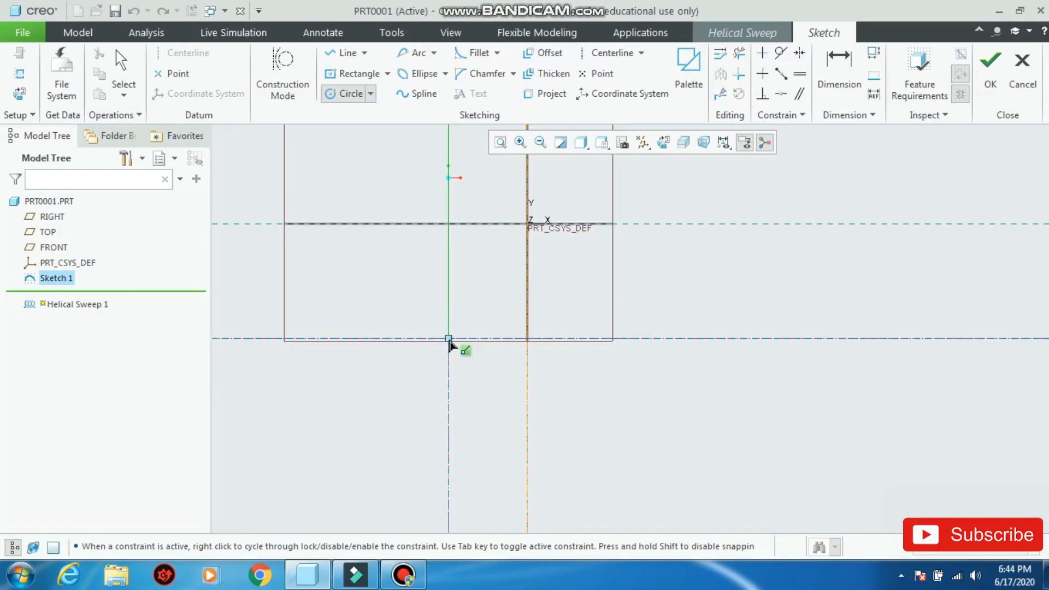
click(448, 397)
click(468, 402)
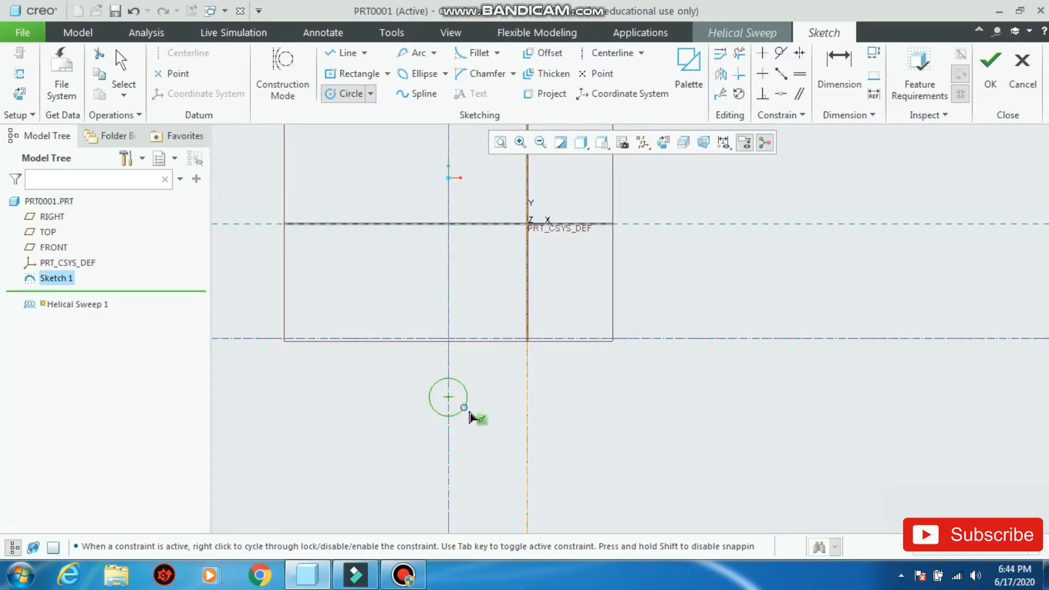
middle_click(470, 417)
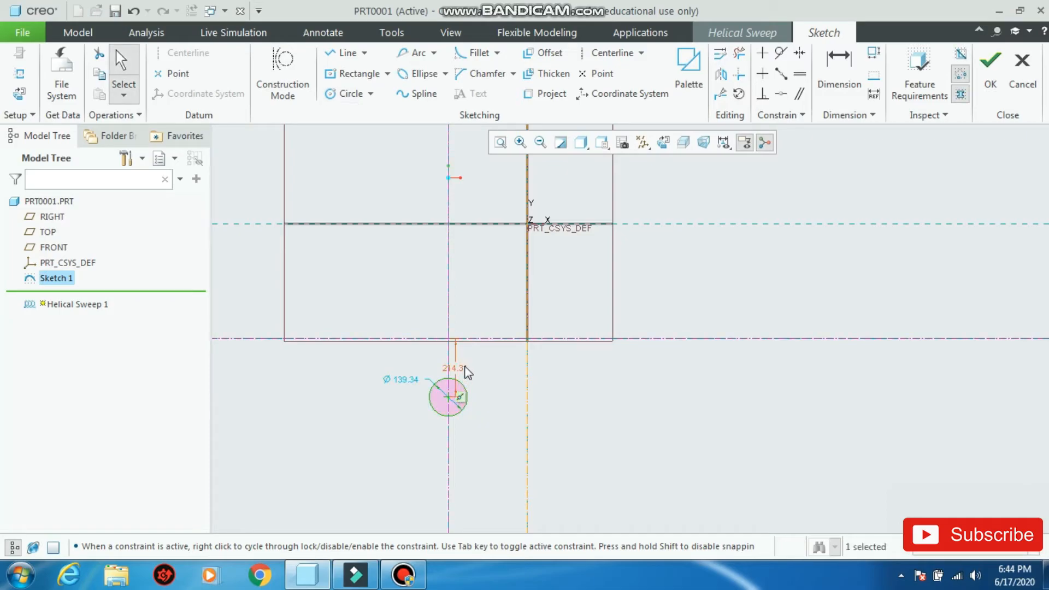
Set the circle's diameter to 90 and accept it as the spring's section
double_click(406, 386)
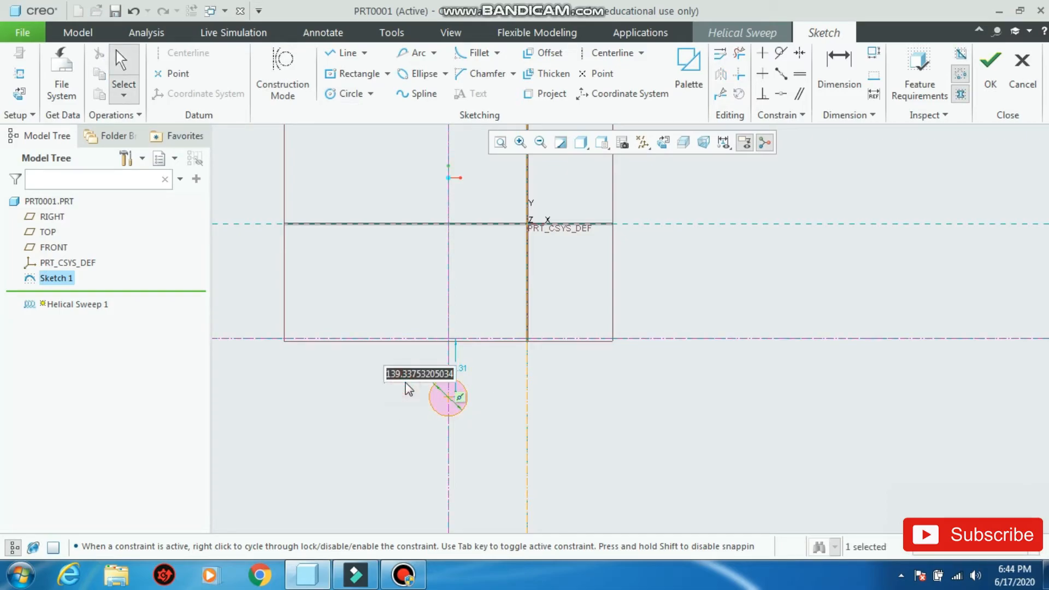
text(90)
key(Return)
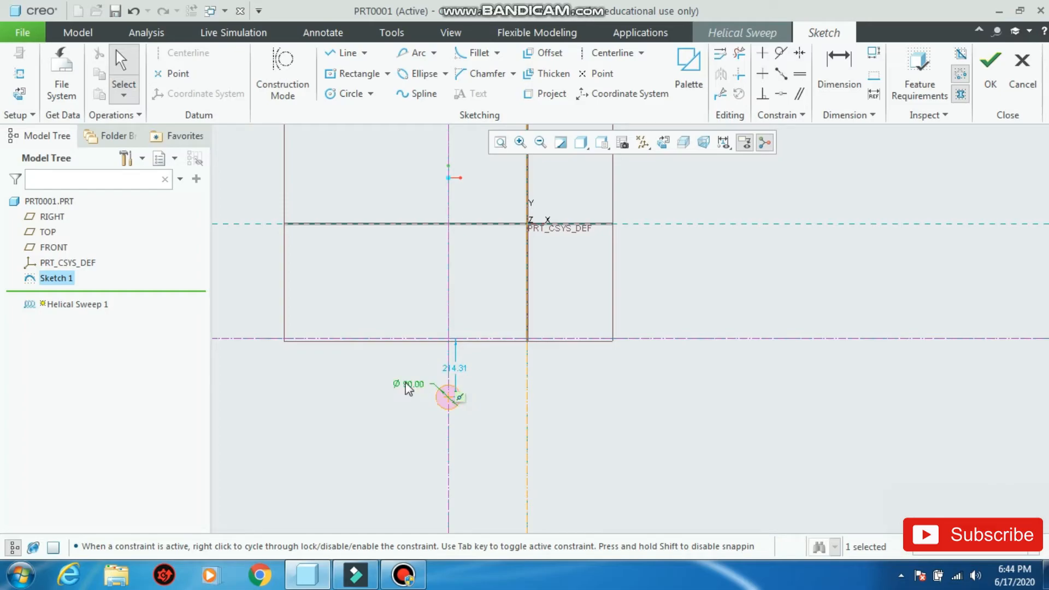
click(983, 82)
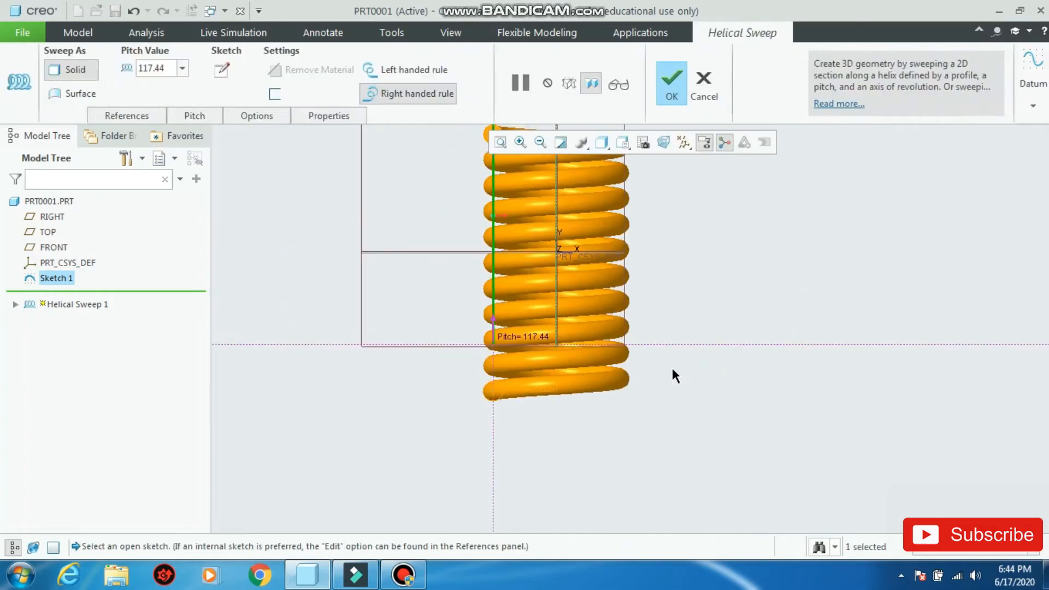
Set the spring's pitch to 250
scroll(650, 282, down, 2)
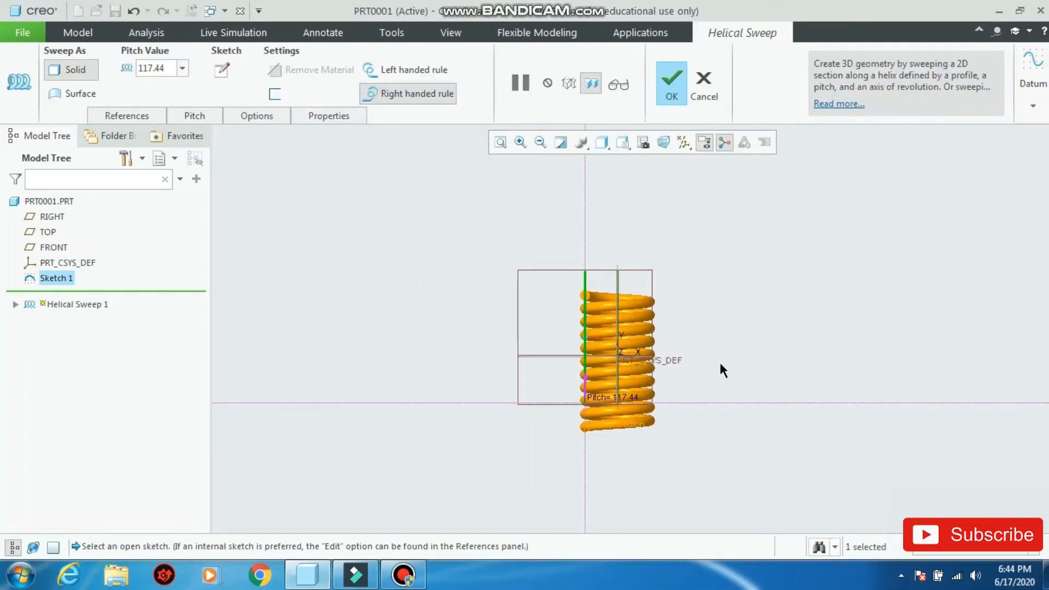
scroll(694, 378, down, 3)
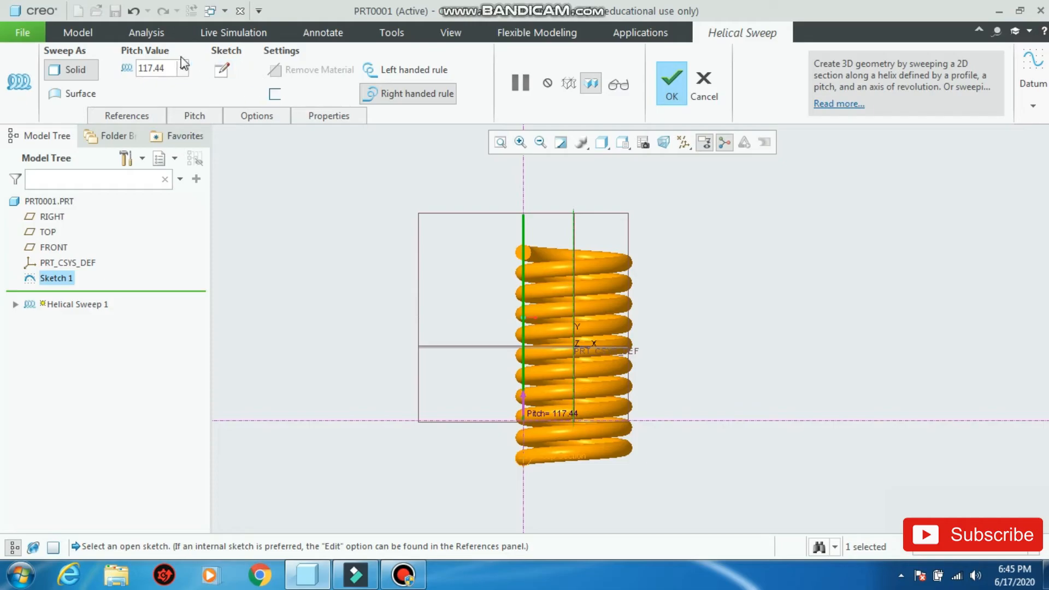
double_click(166, 66)
text(250)
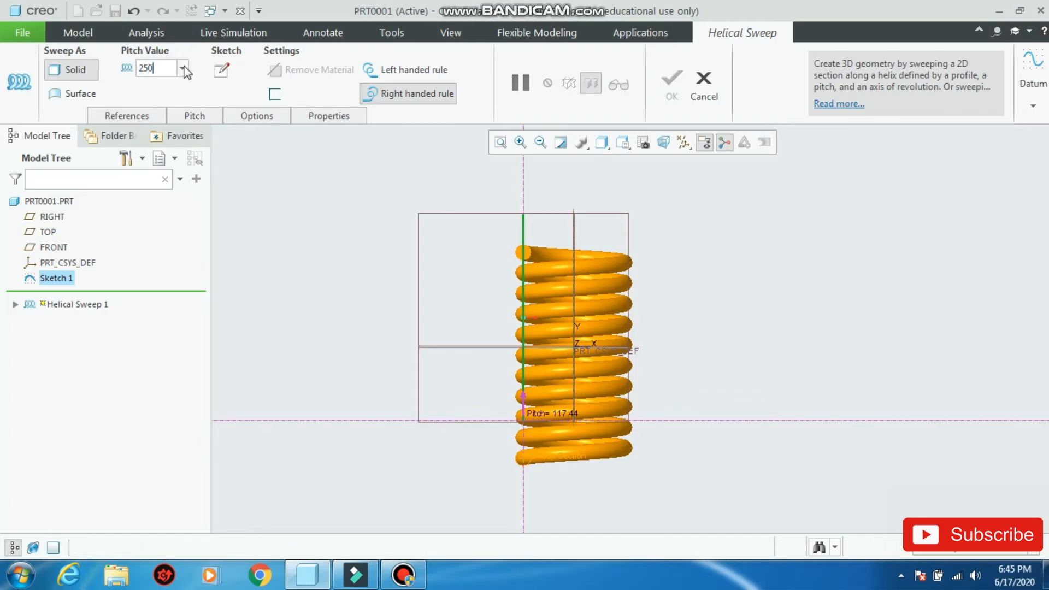
key(Return)
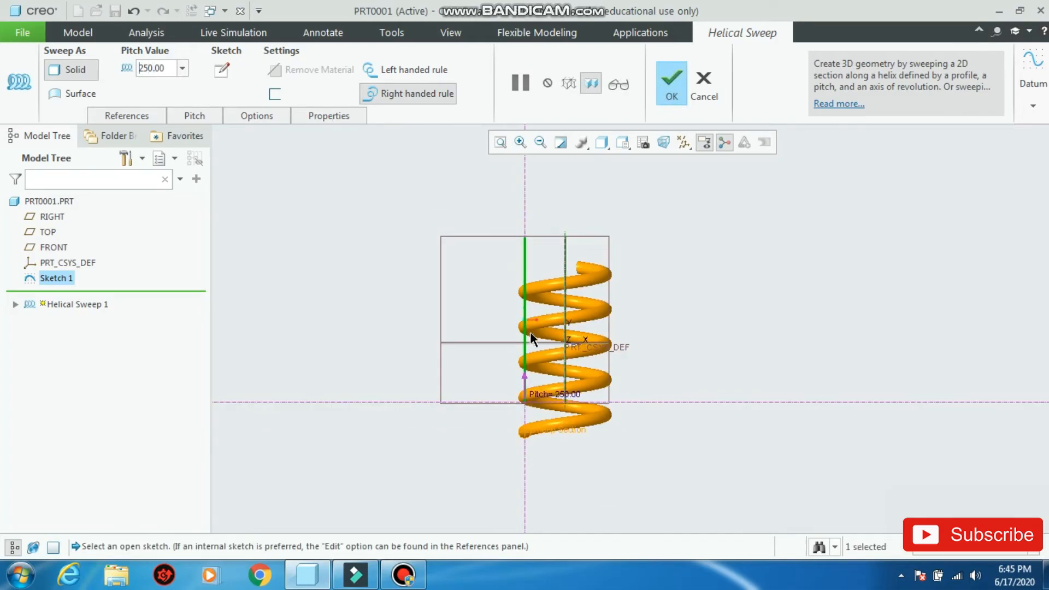
Set the spring's helical pitch to 150
double_click(169, 69)
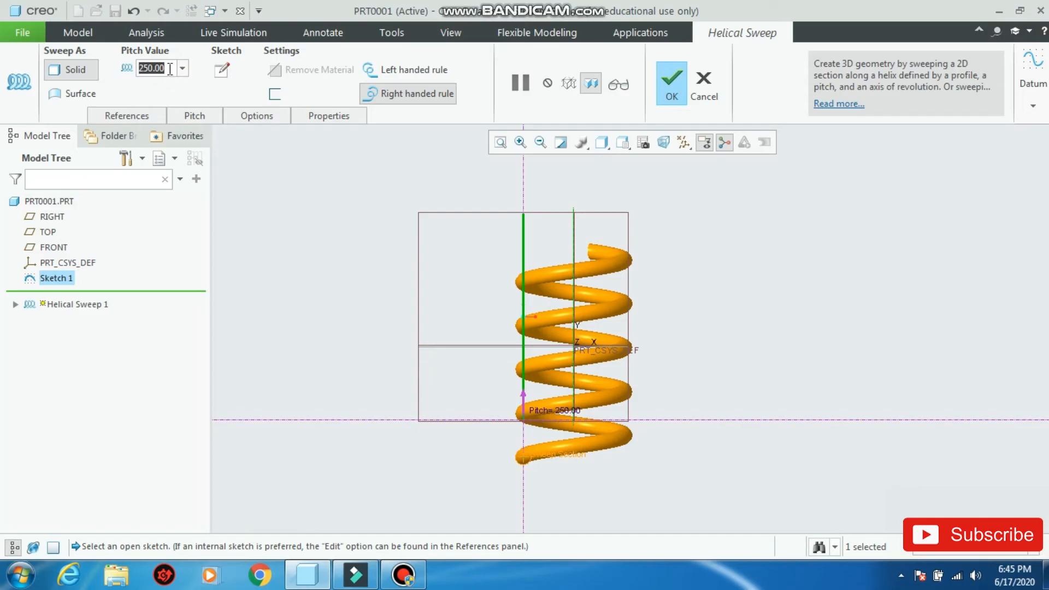
text(150)
key(Return)
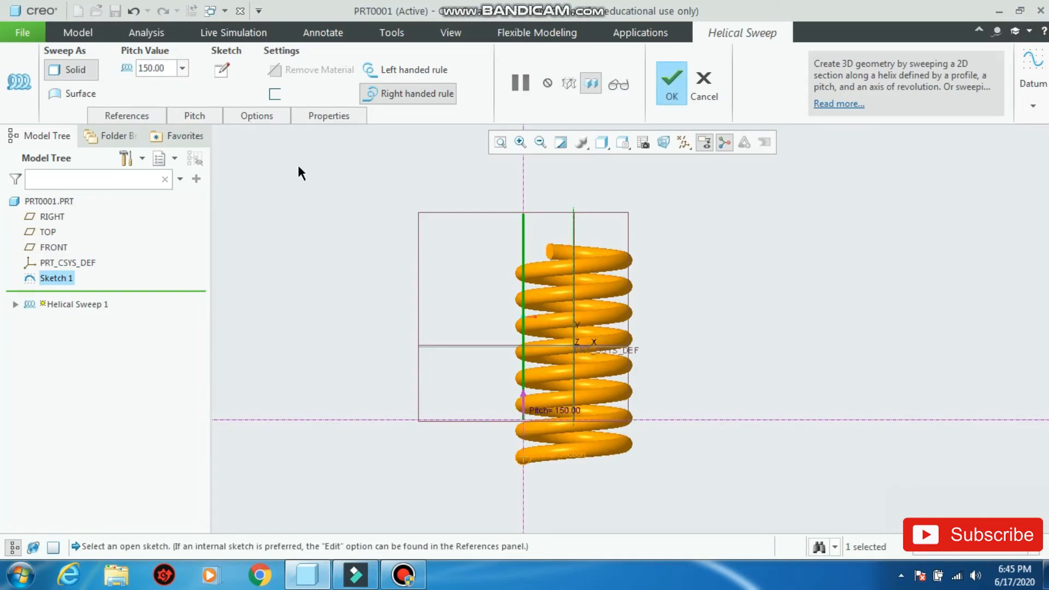
Tighten the spring's coils by setting the pitch to 100
double_click(162, 63)
text(10)
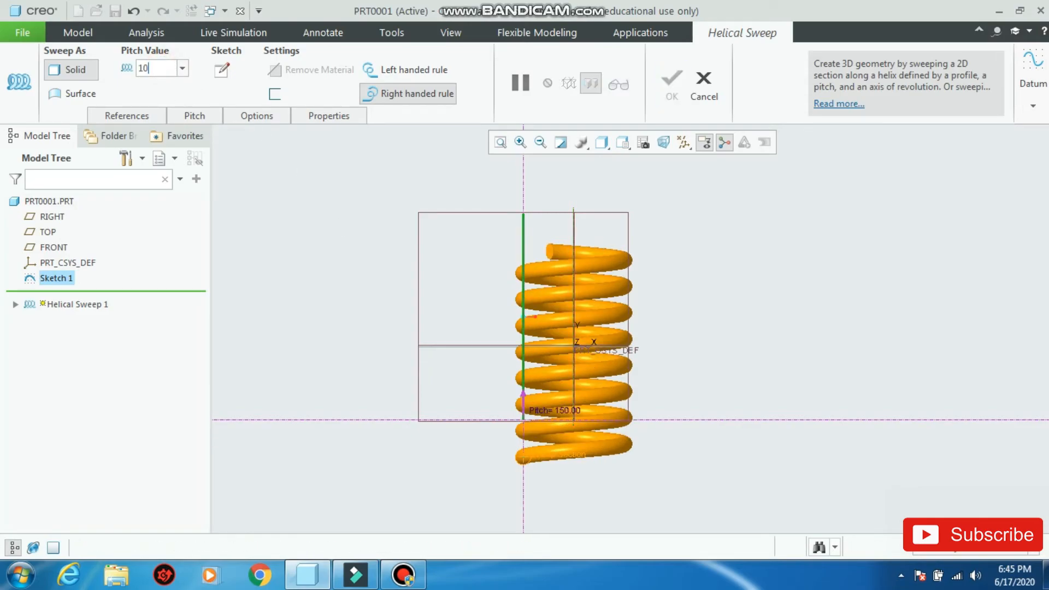
text(0)
key(Return)
Try the left-handed rule for the spring's coil direction, and switch back to the right-handed rule
middle_drag(466, 286, 511, 486)
click(416, 69)
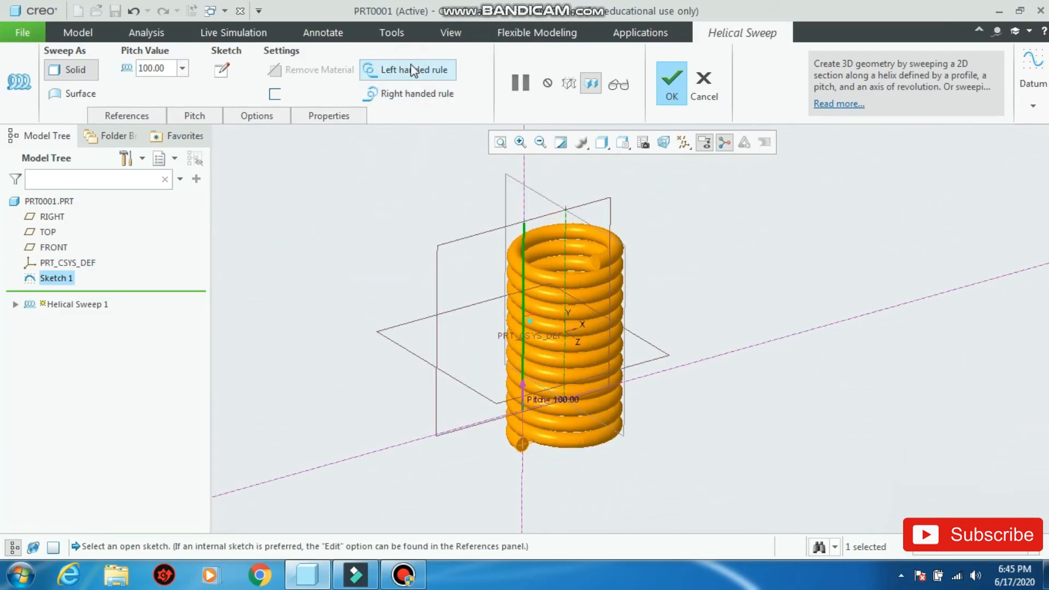
click(422, 96)
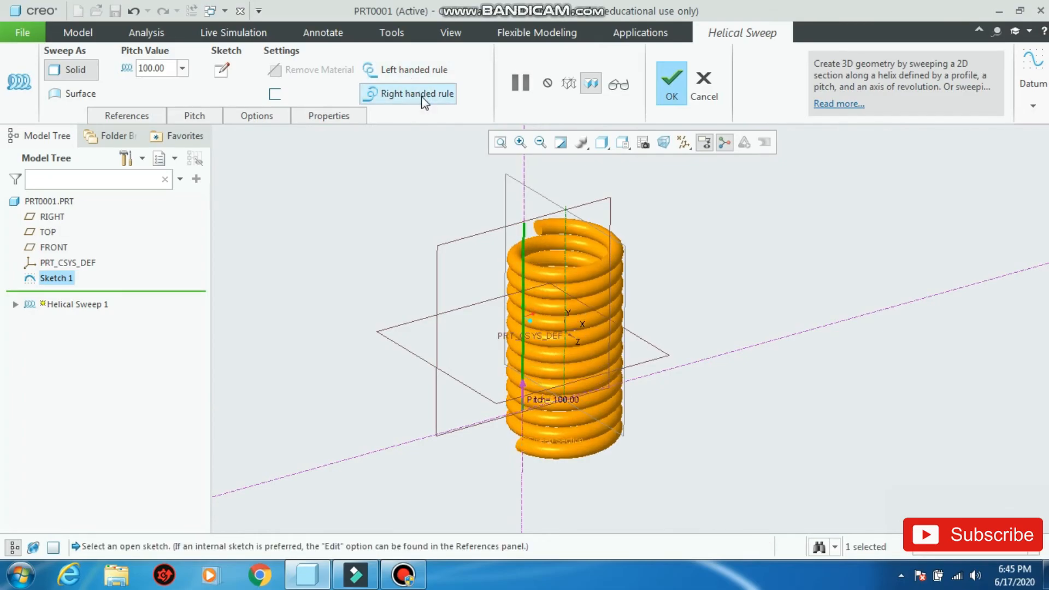
Try a thin-walled section on the spring, inspect its upper coil end, and turn the thickness option off again
click(276, 99)
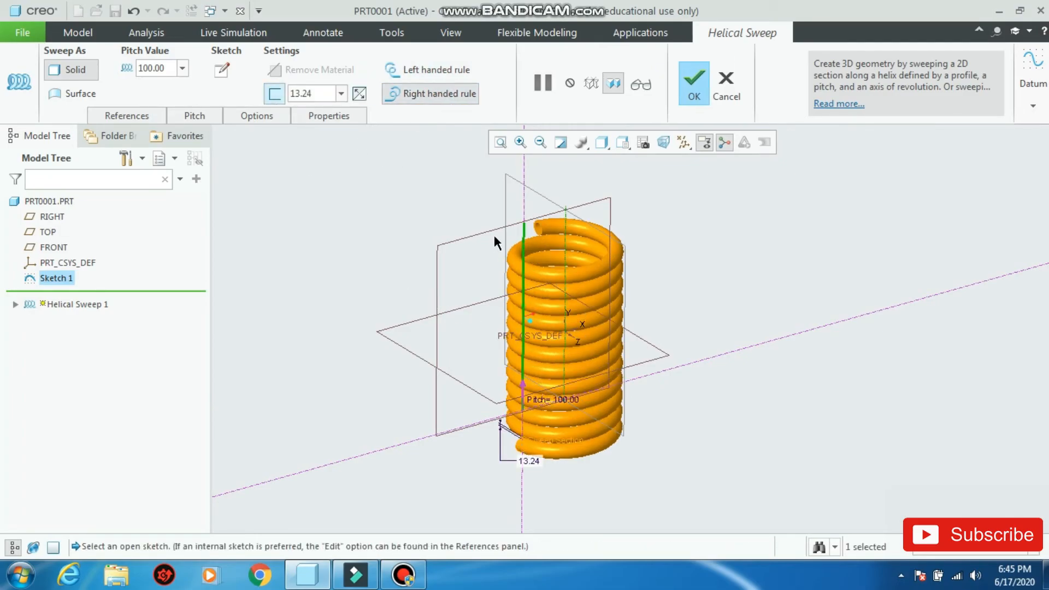
scroll(494, 243, up, 3)
middle_drag(588, 221, 651, 238)
click(276, 95)
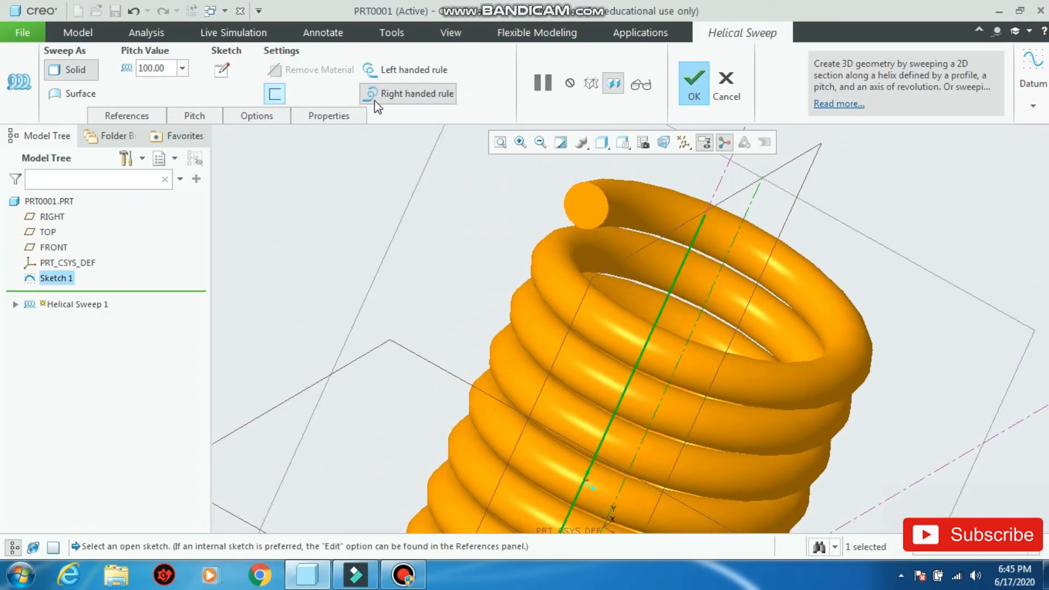
Accept the solid helical sweep to finish the spring, and view the completed part as a whole
scroll(444, 176, down, 3)
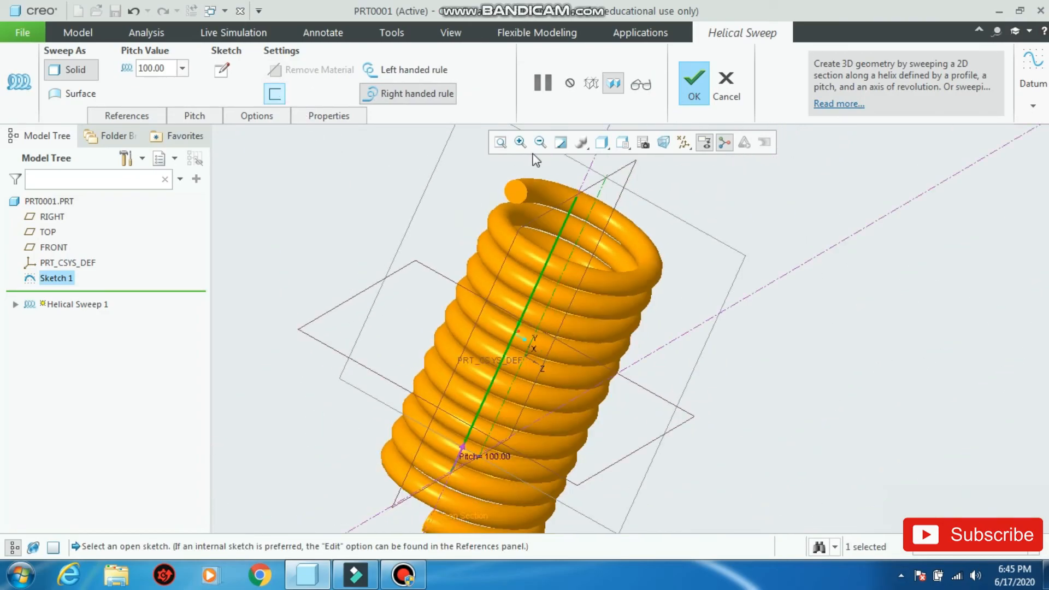
click(694, 80)
middle_drag(564, 270, 529, 438)
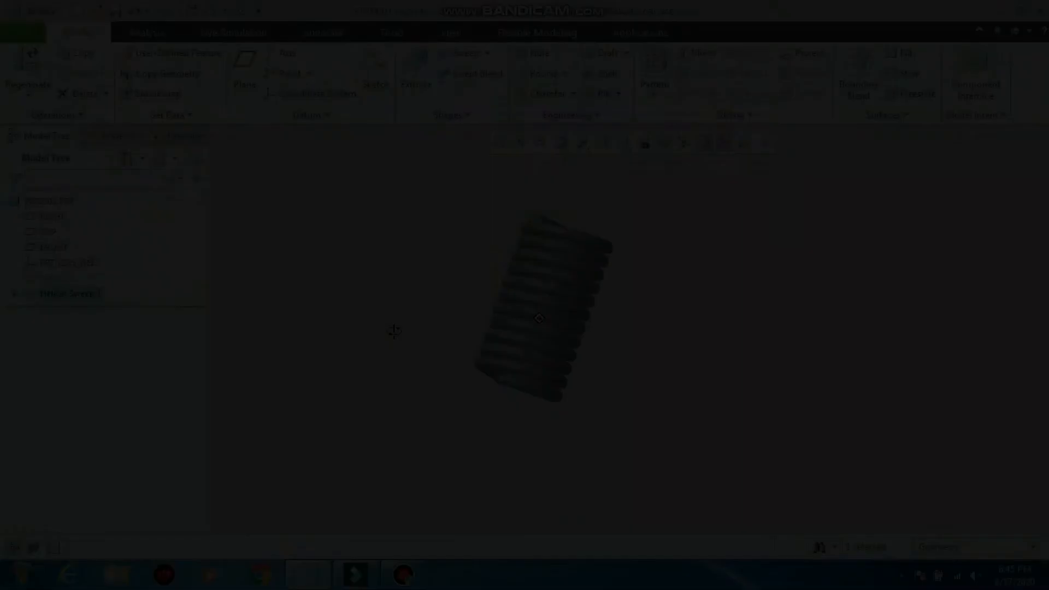